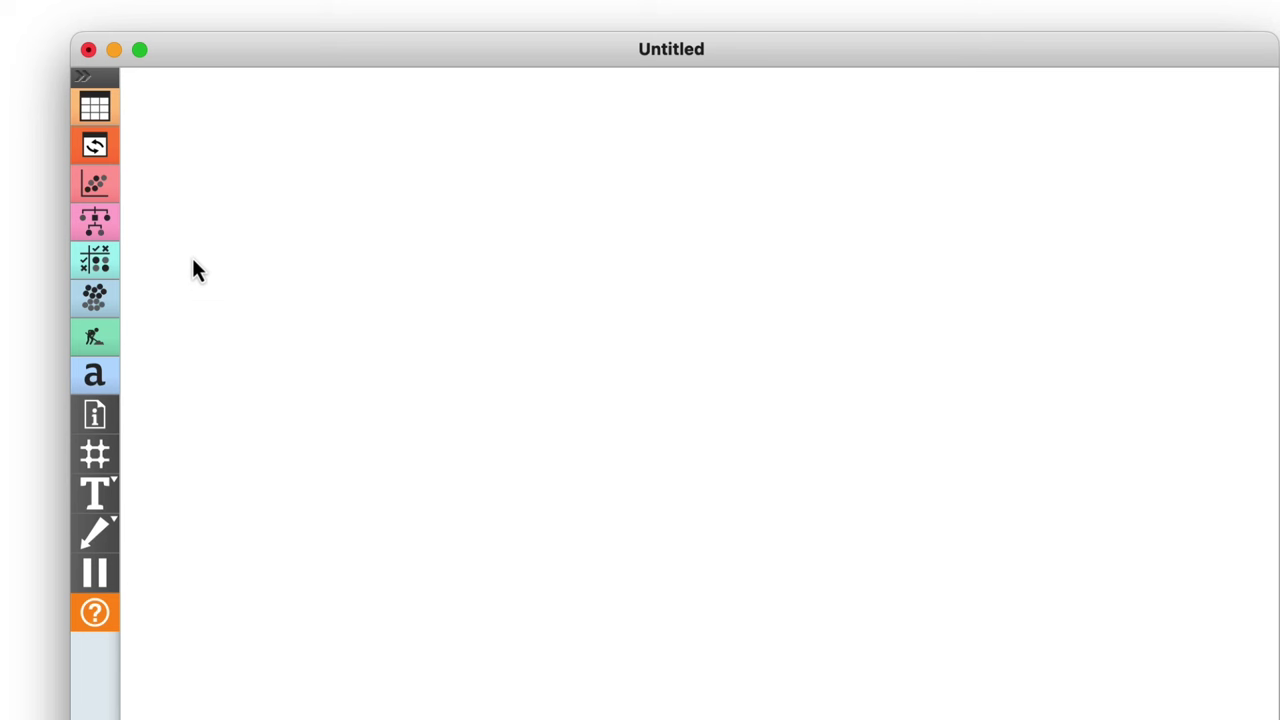
Step: Add a Datasets widget loading the BBC3 news dataset
right_click(196, 270)
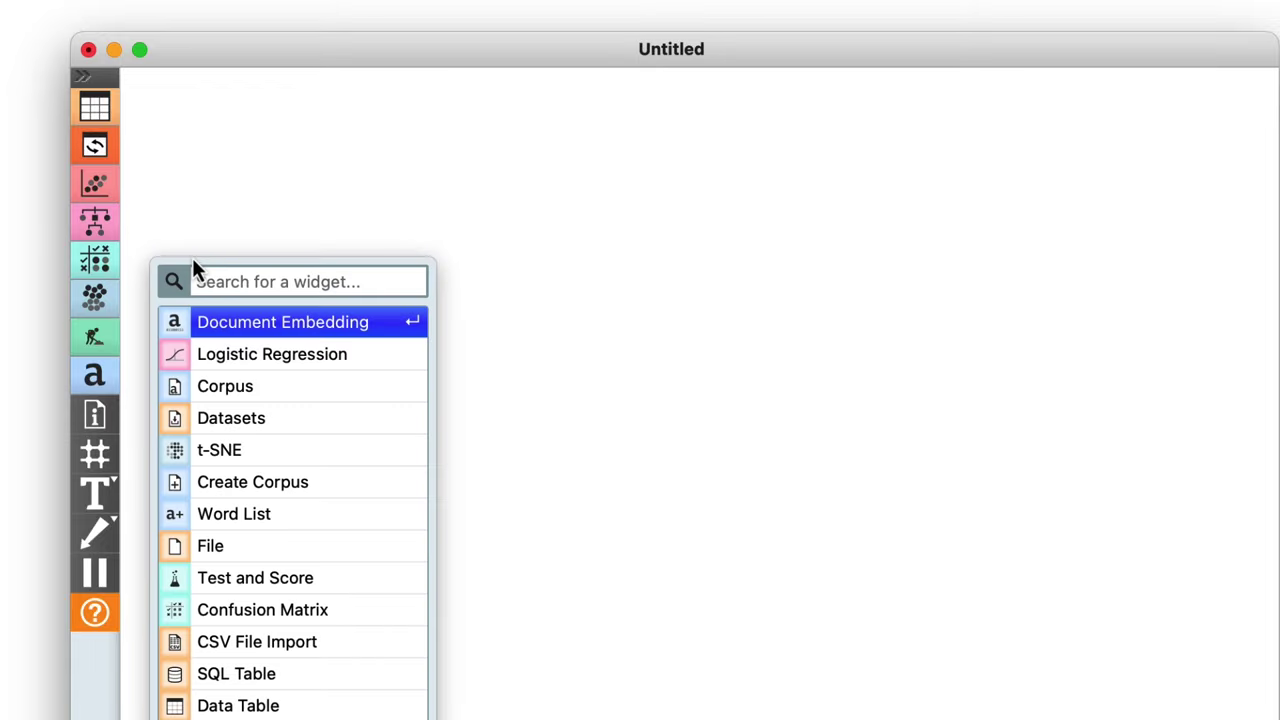
text(data)
click(226, 316)
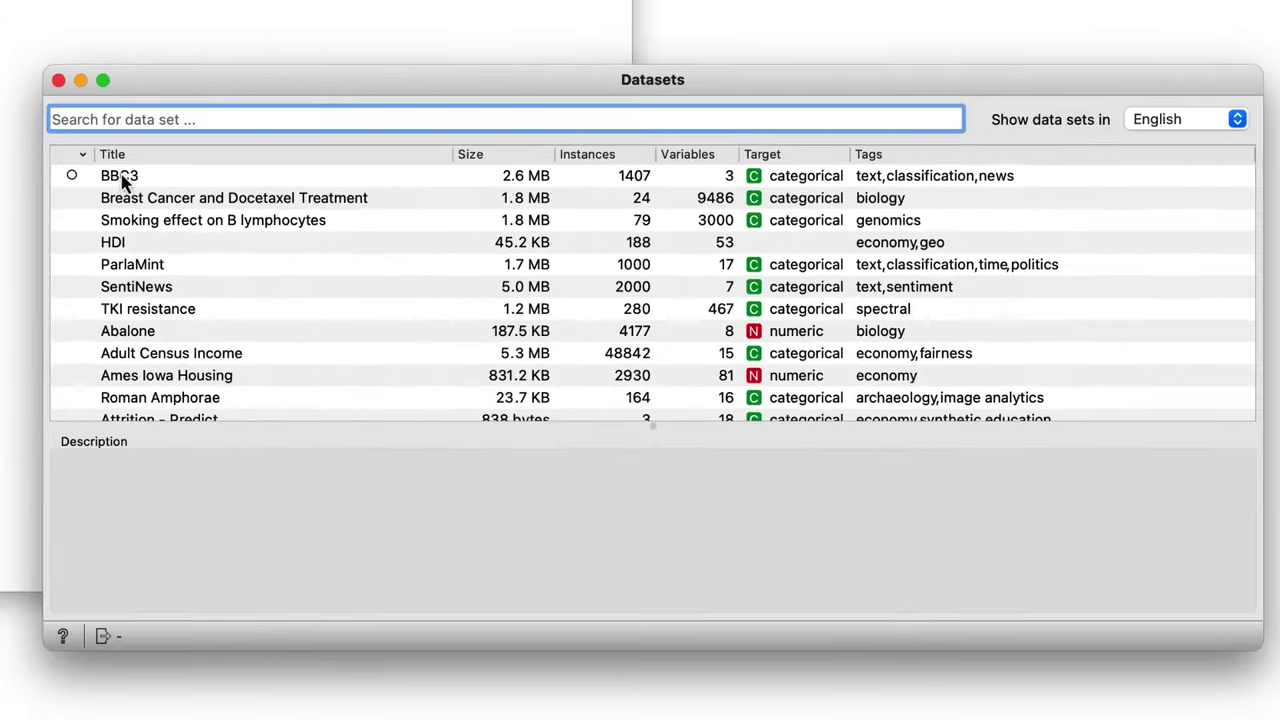
click(476, 291)
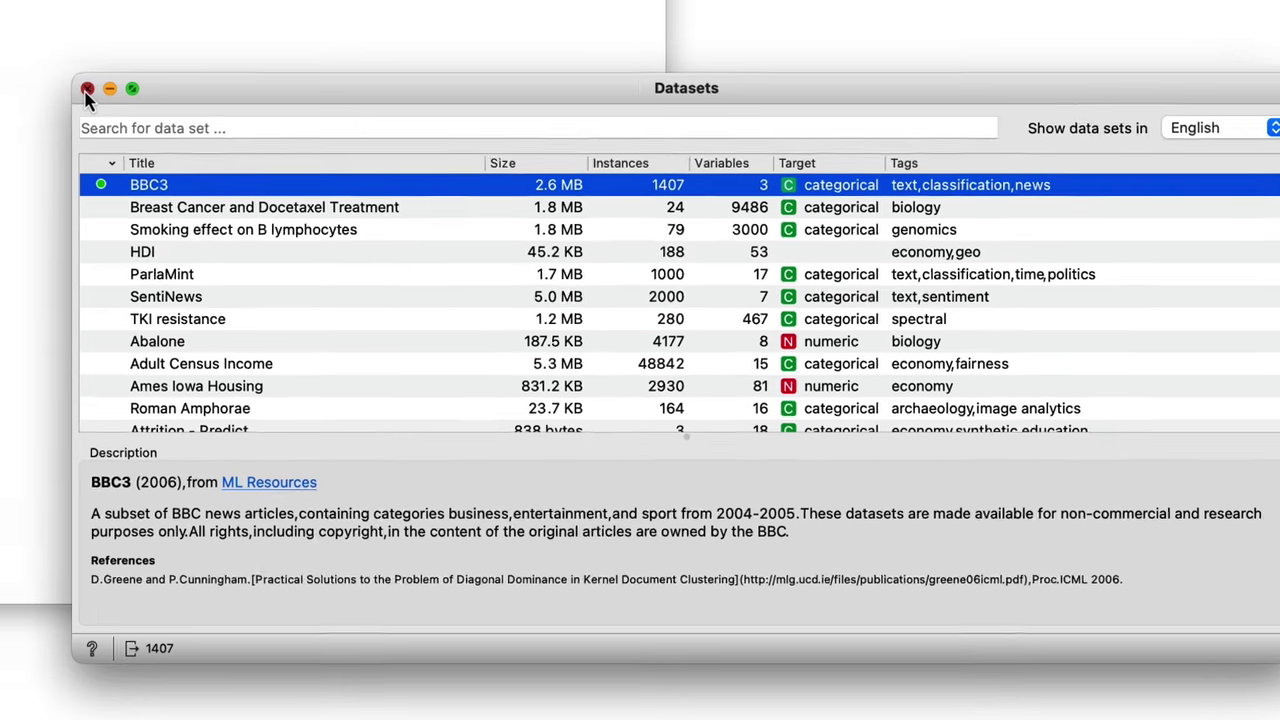
click(53, 78)
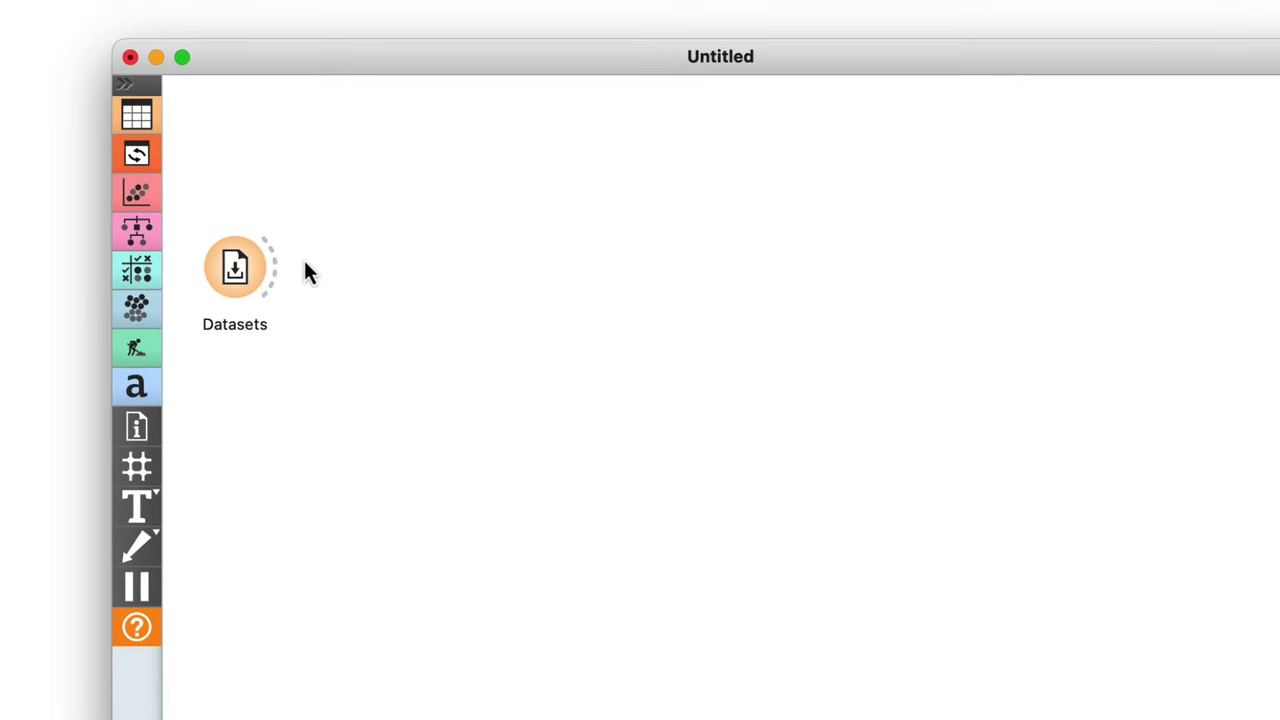
Step: Feed the BBC3 data into a new Corpus widget and check its settings
drag(293, 250, 347, 162)
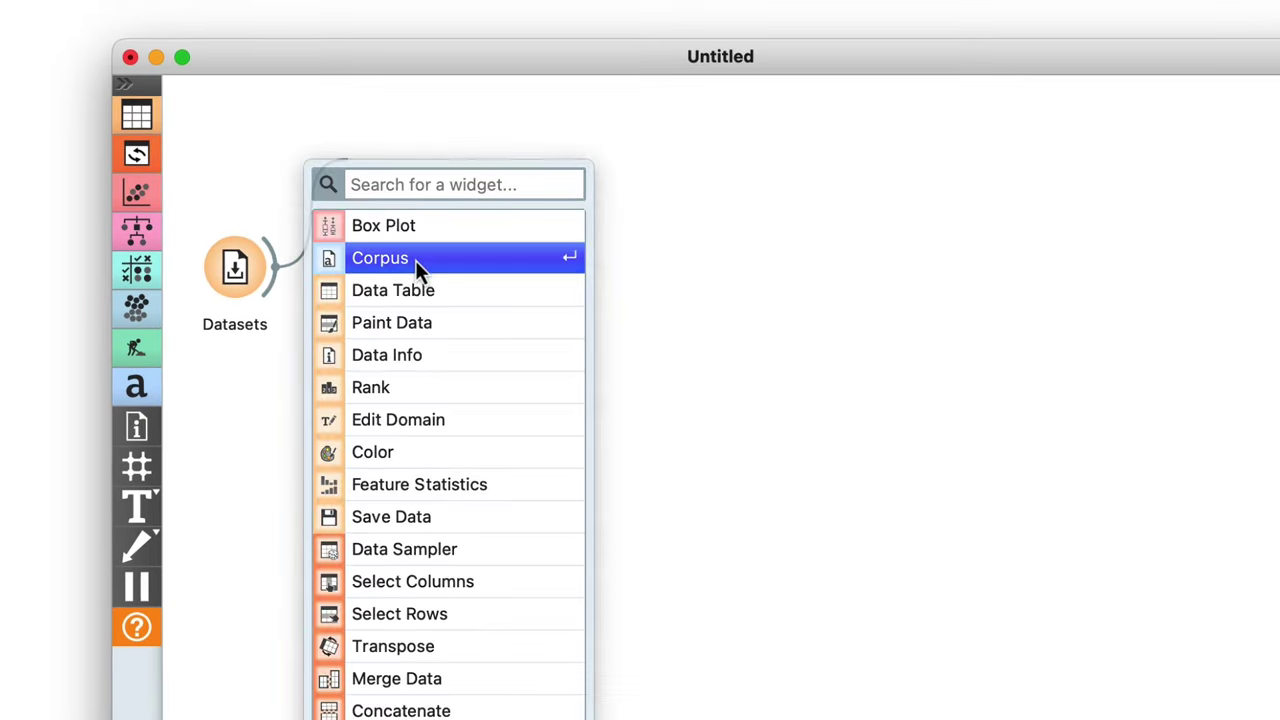
click(417, 260)
double_click(387, 182)
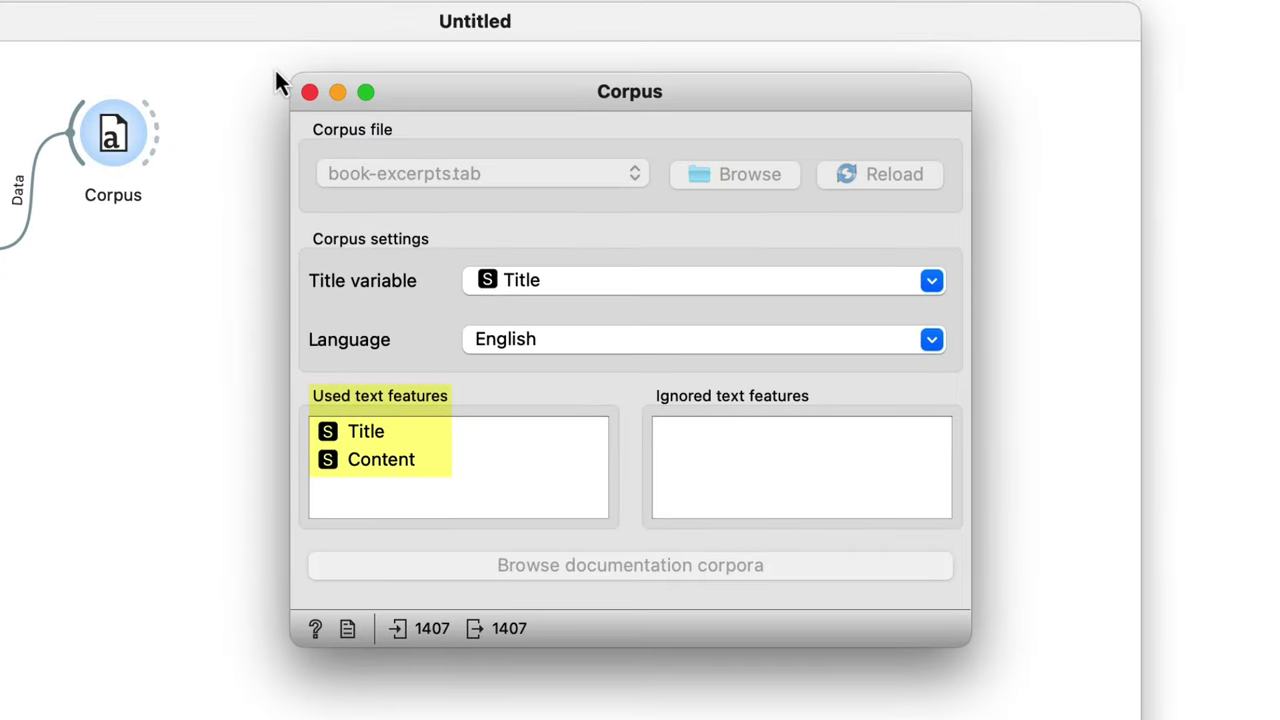
click(309, 92)
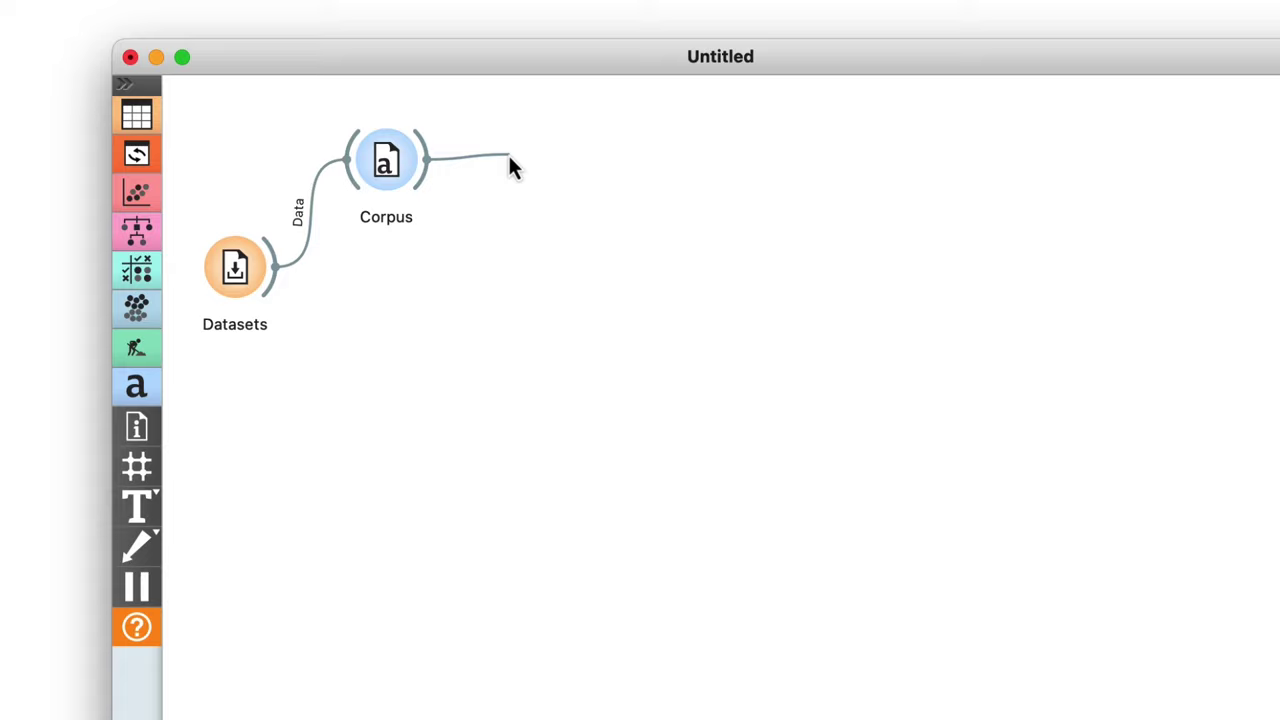
Step: Link a Corpus Viewer to Corpus and browse the 1407 BBC3 articles
drag(510, 165, 519, 158)
click(600, 256)
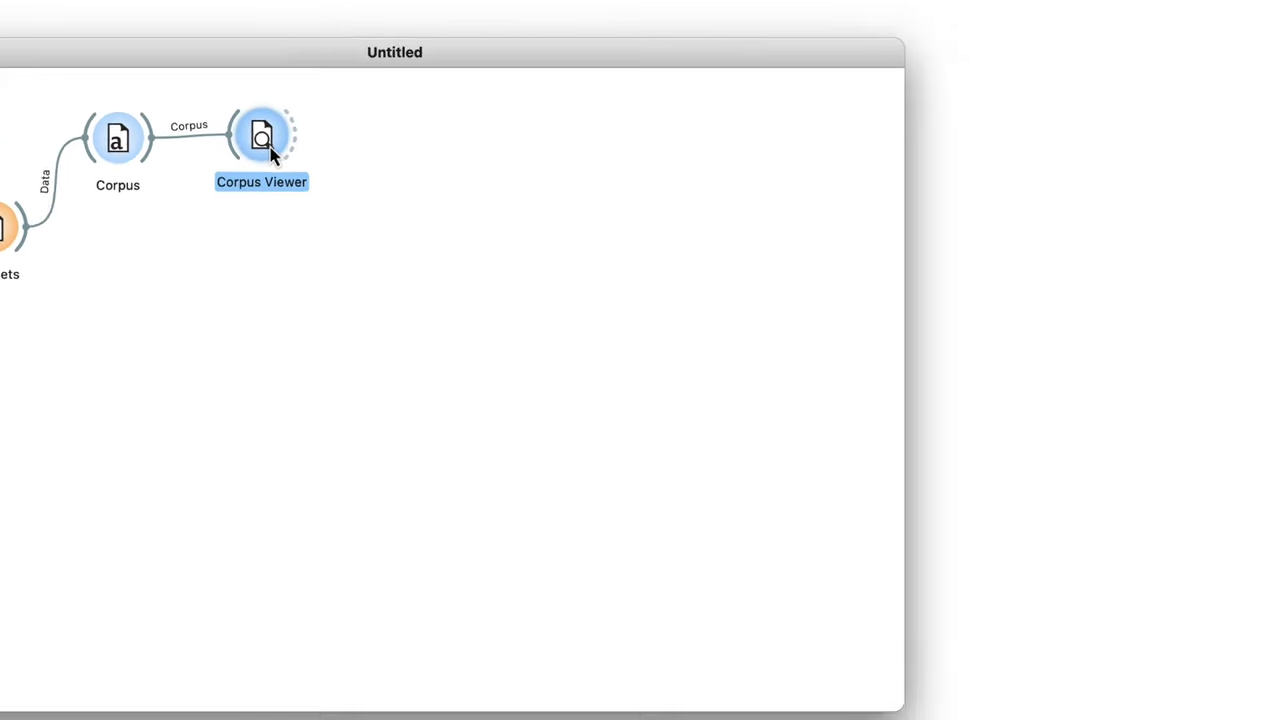
double_click(264, 140)
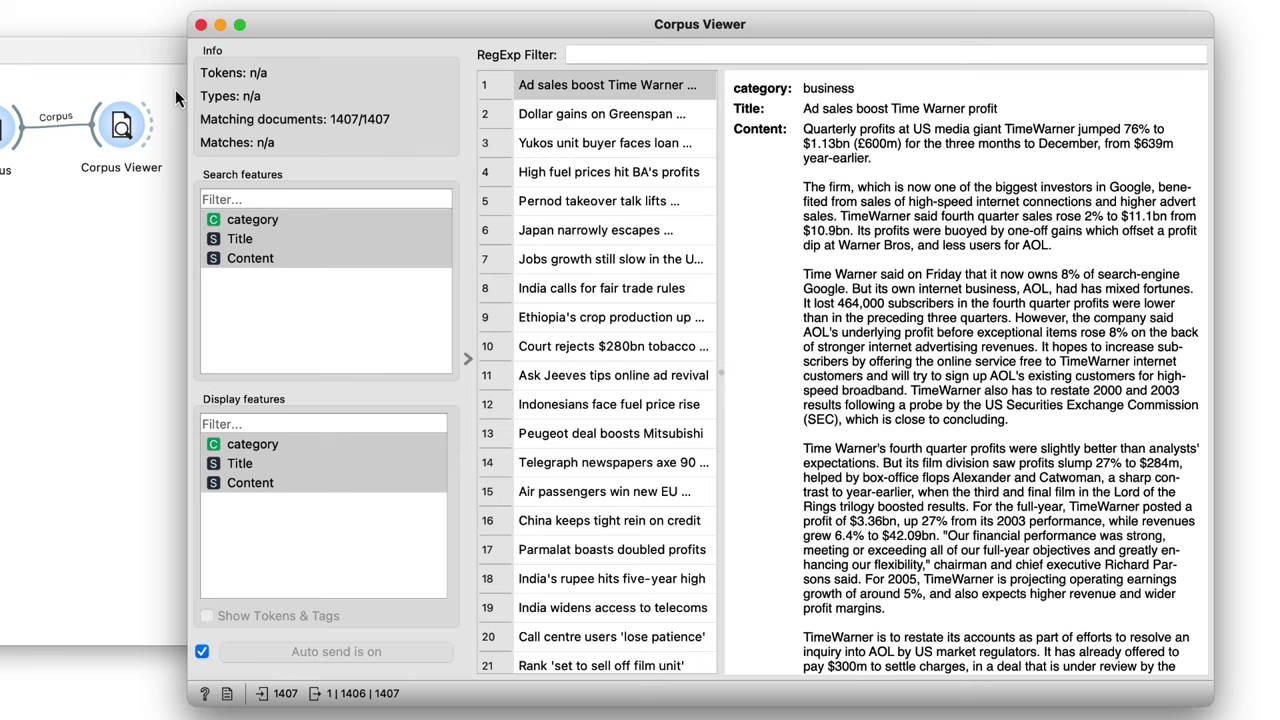
click(201, 24)
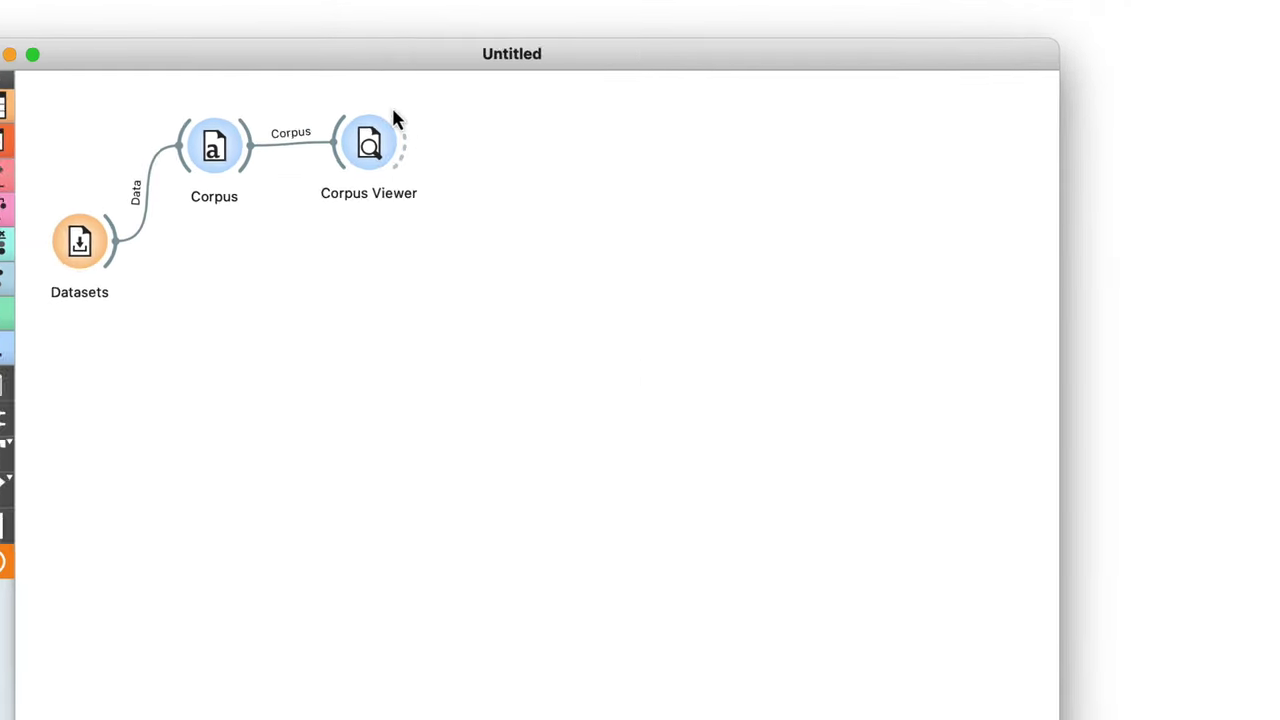
Step: Chart the Datasets categories in a Box Plot: business 510, sport 511, entertainment 386
drag(115, 245, 191, 342)
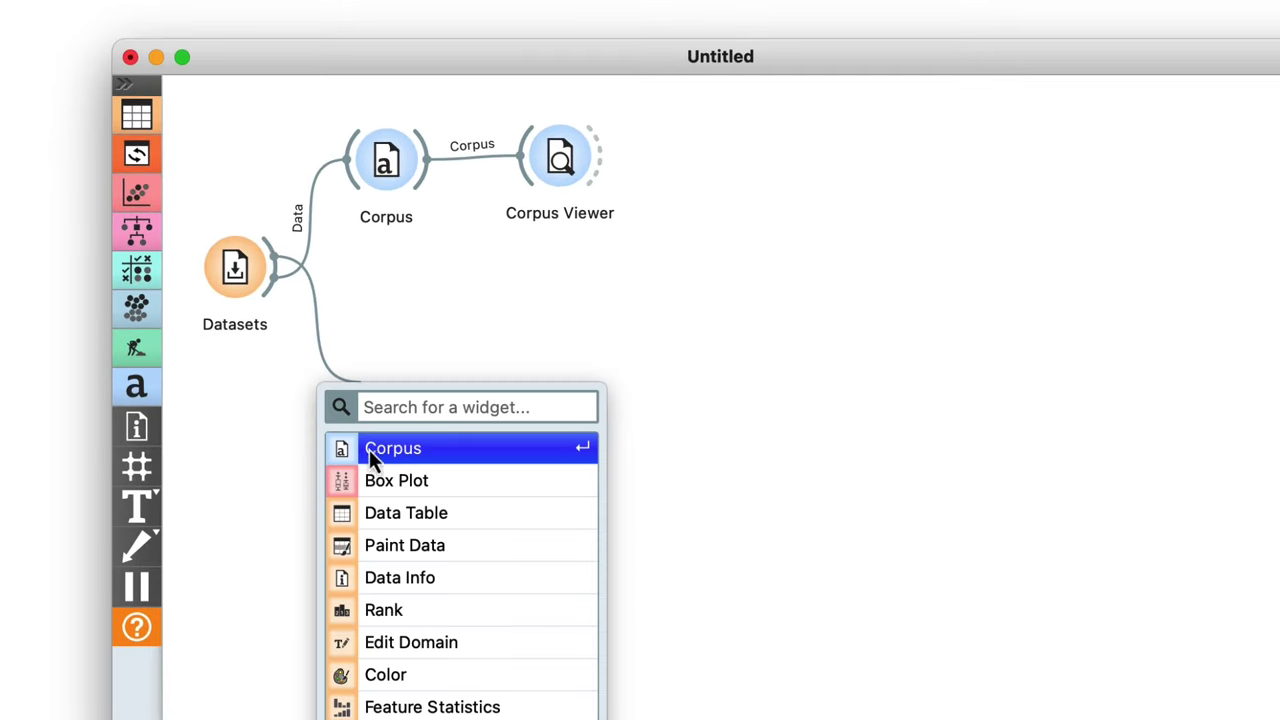
click(366, 484)
double_click(399, 400)
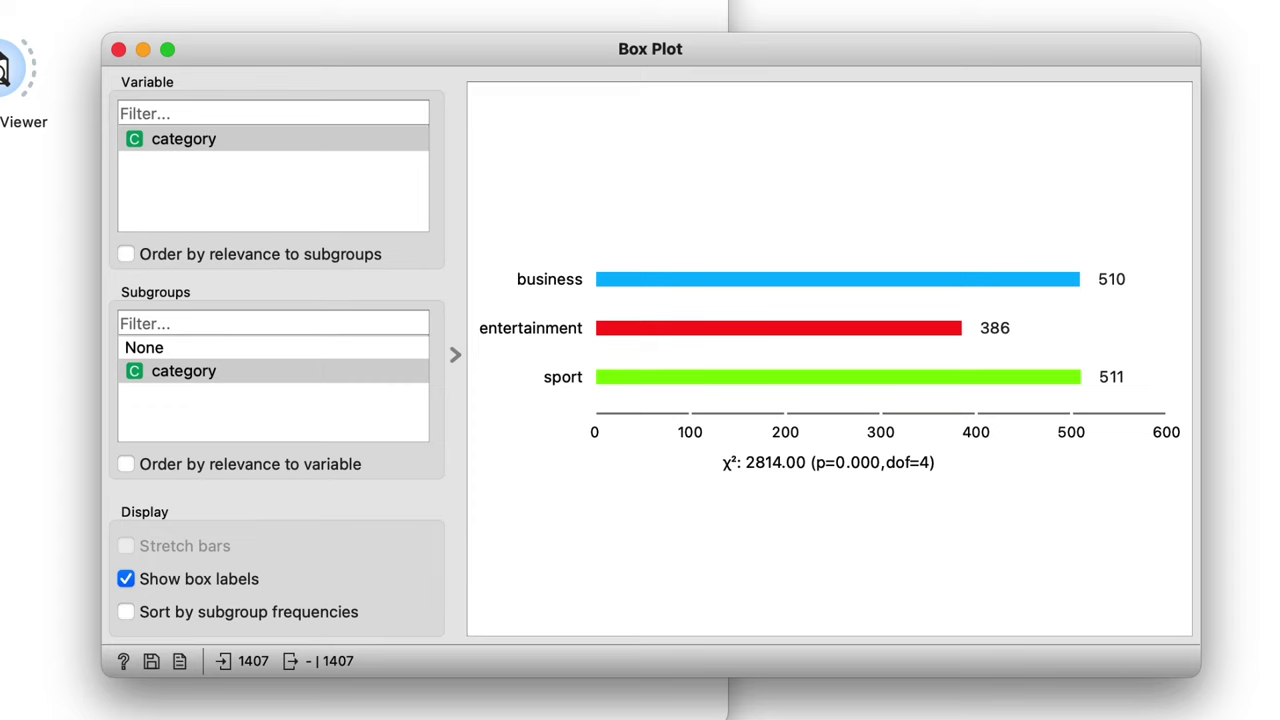
click(837, 279)
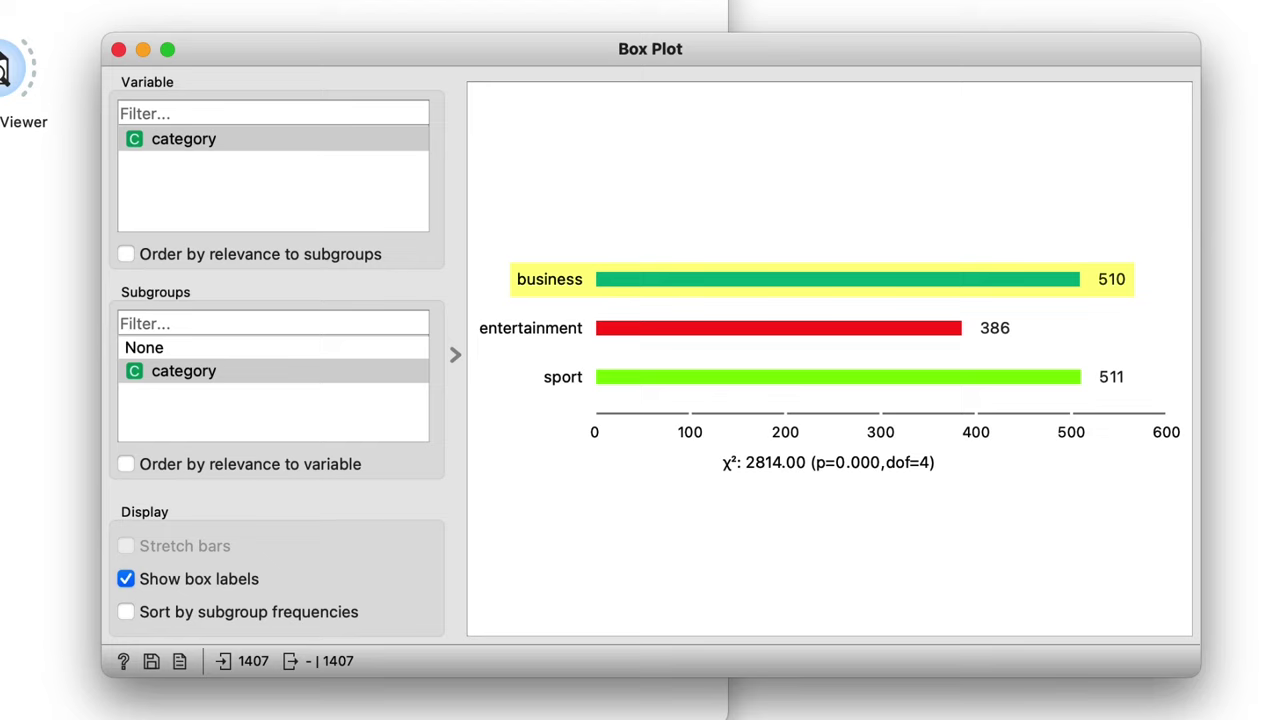
click(837, 377)
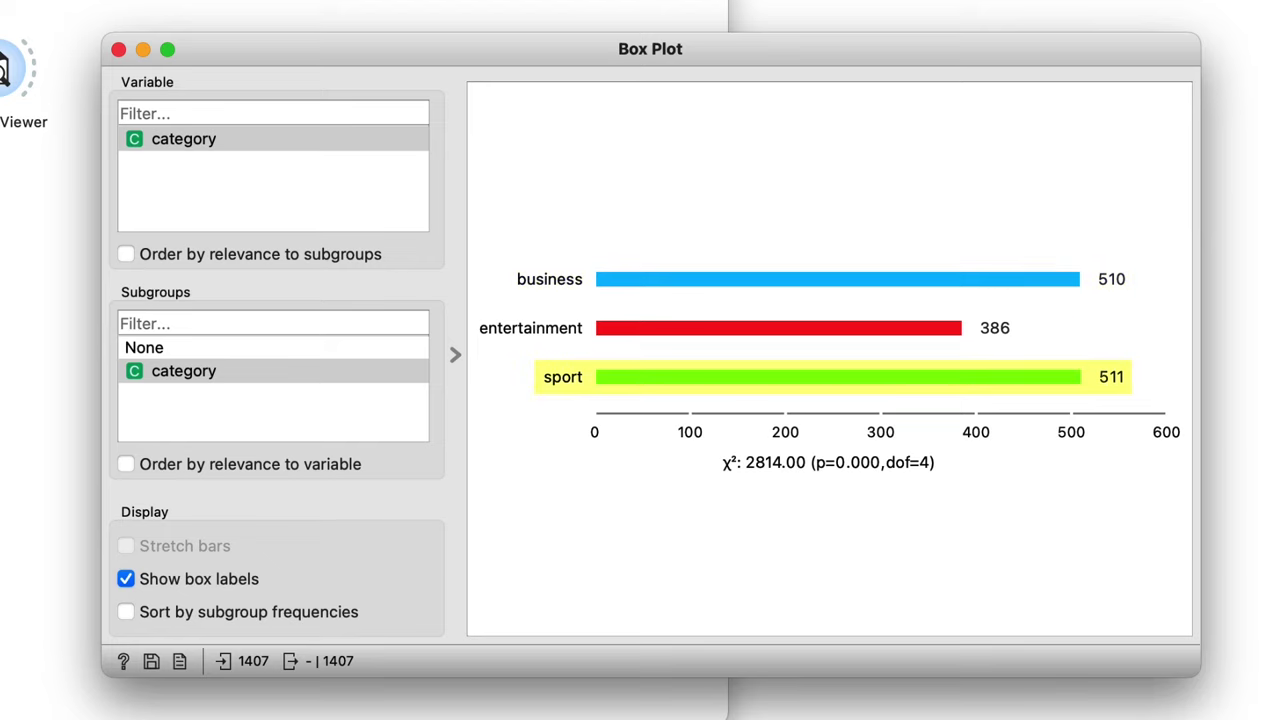
click(778, 328)
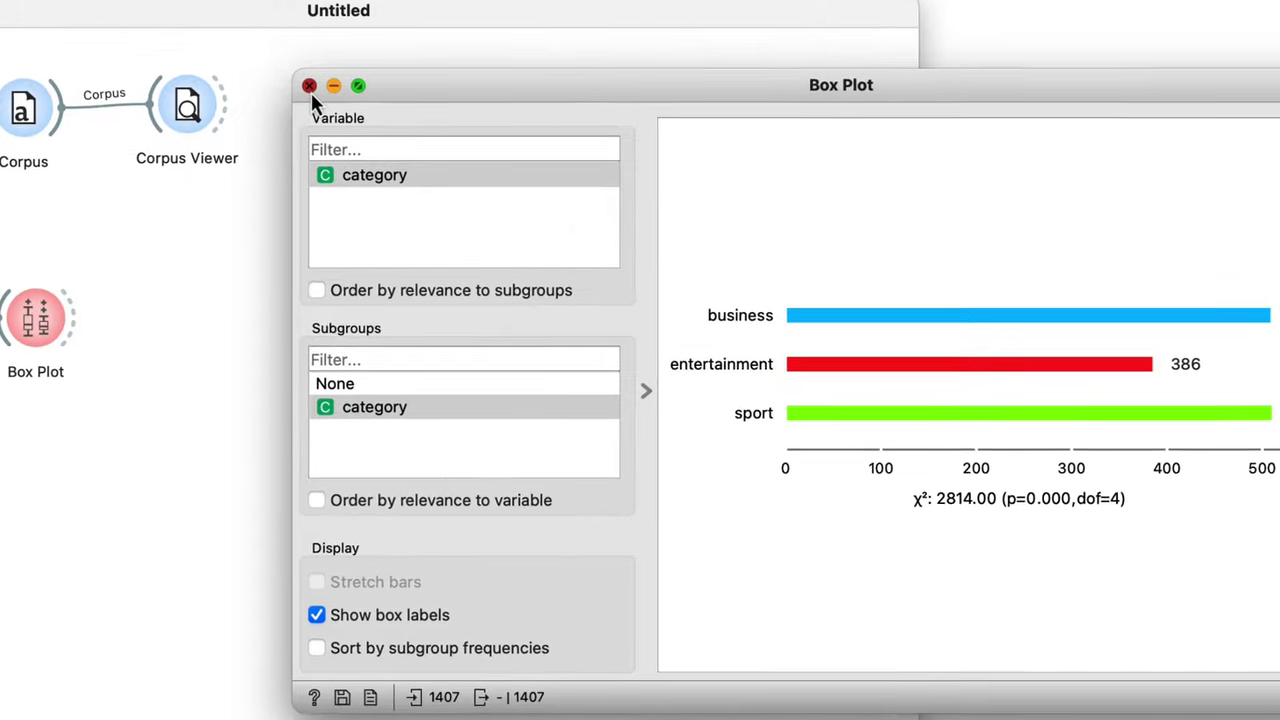
click(118, 49)
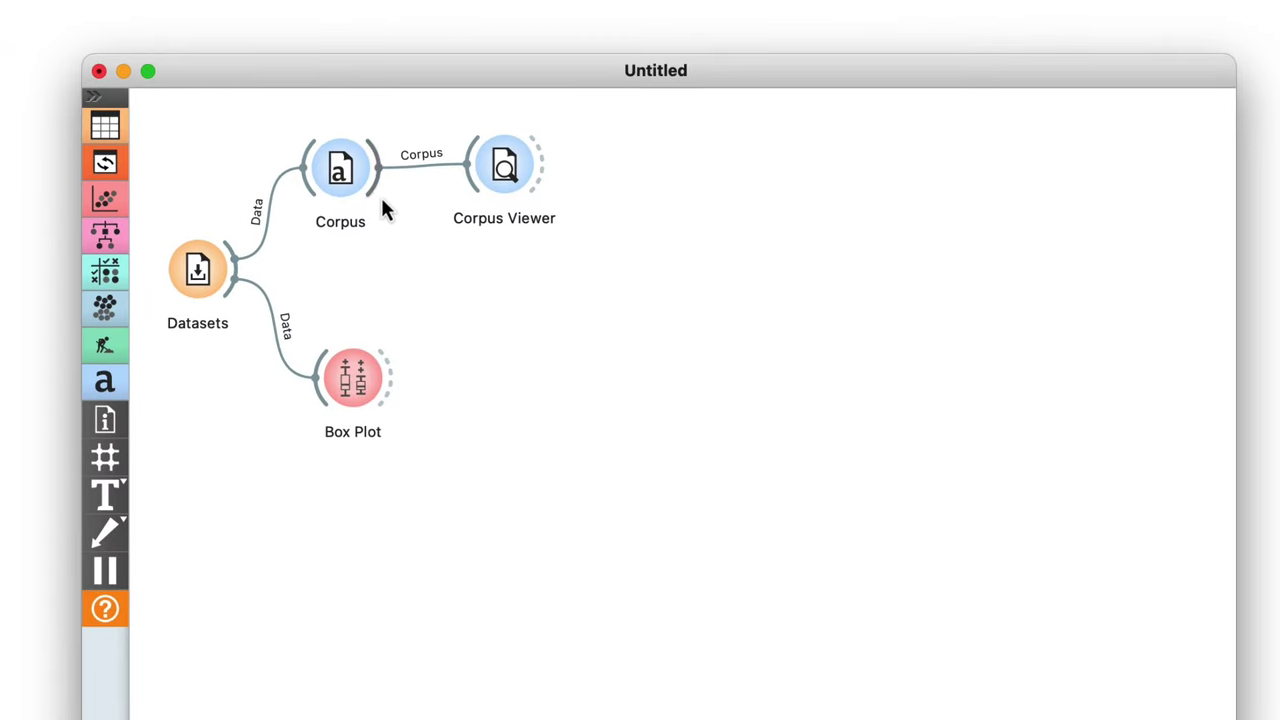
Step: Embed the corpus with a Document Embedding widget using Multilingual SBERT
drag(381, 197, 478, 356)
click(527, 425)
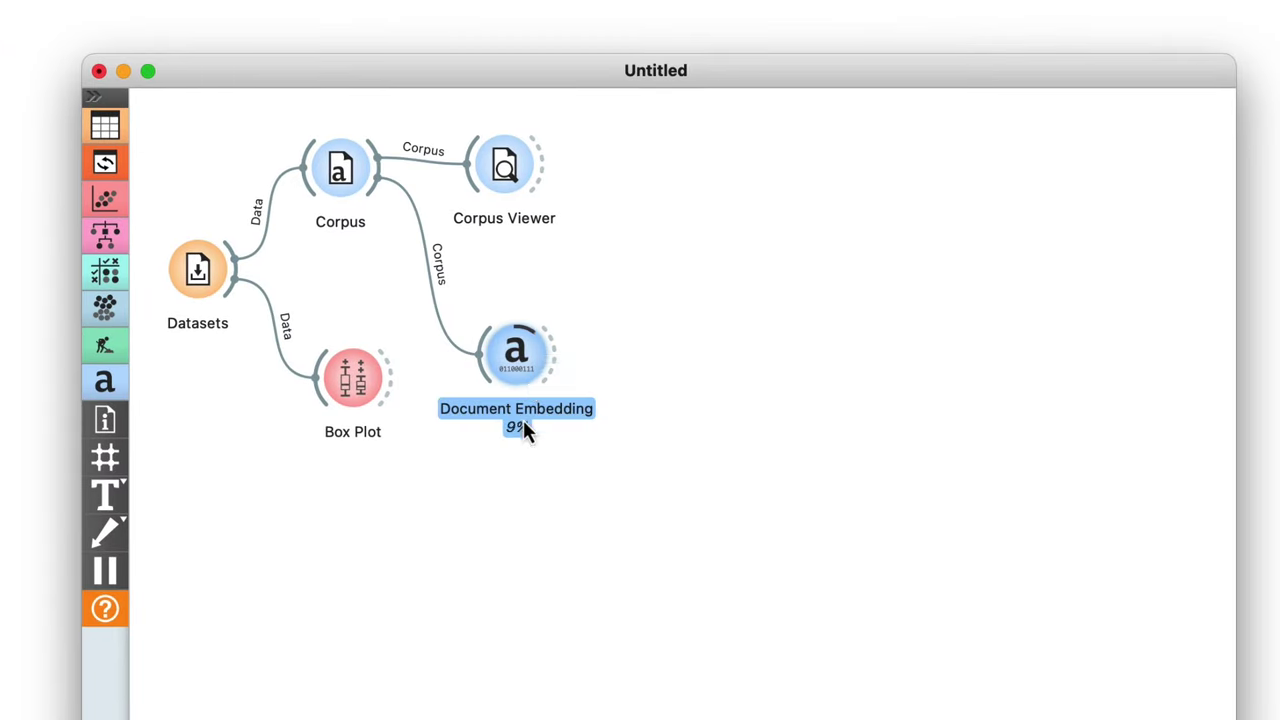
double_click(514, 350)
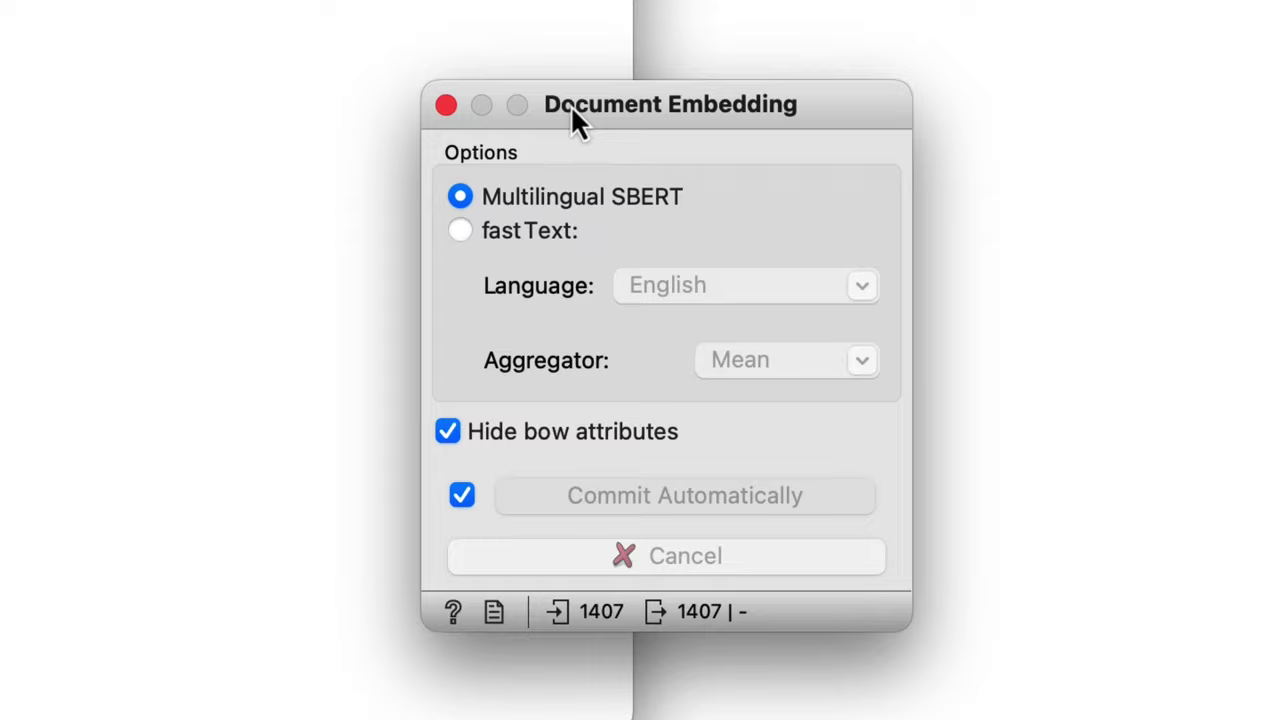
drag(575, 120, 814, 129)
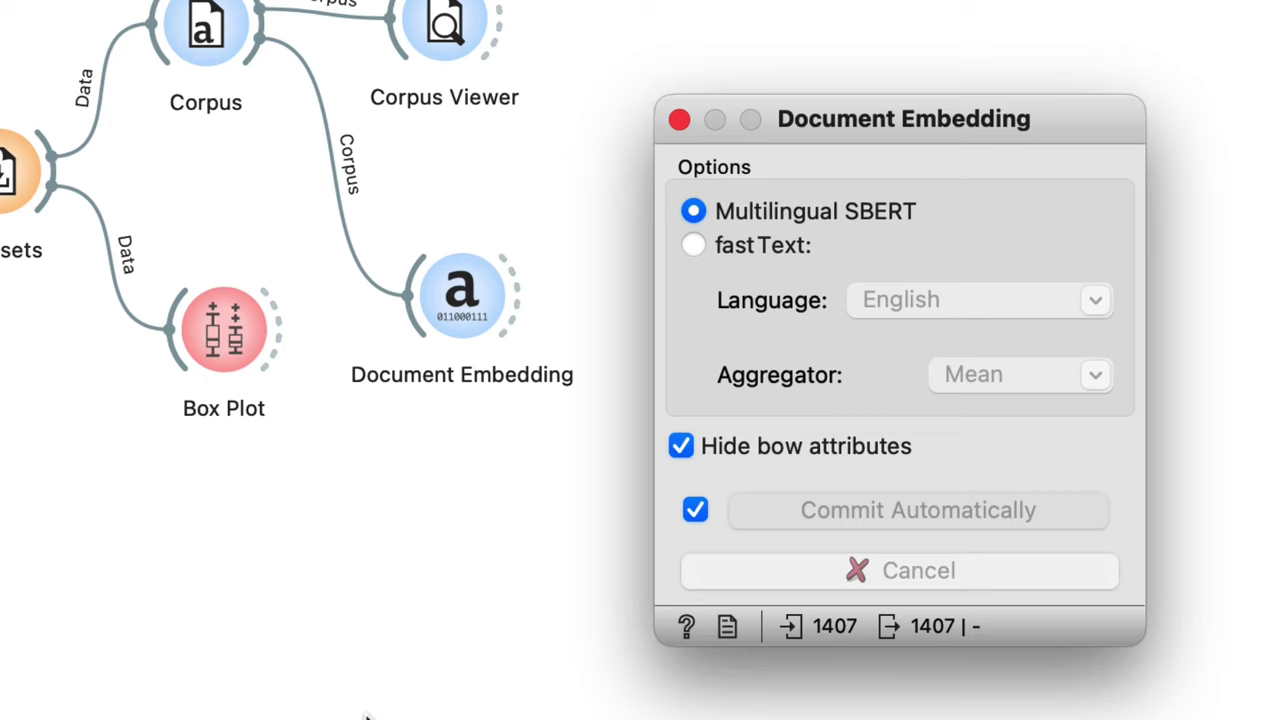
click(679, 119)
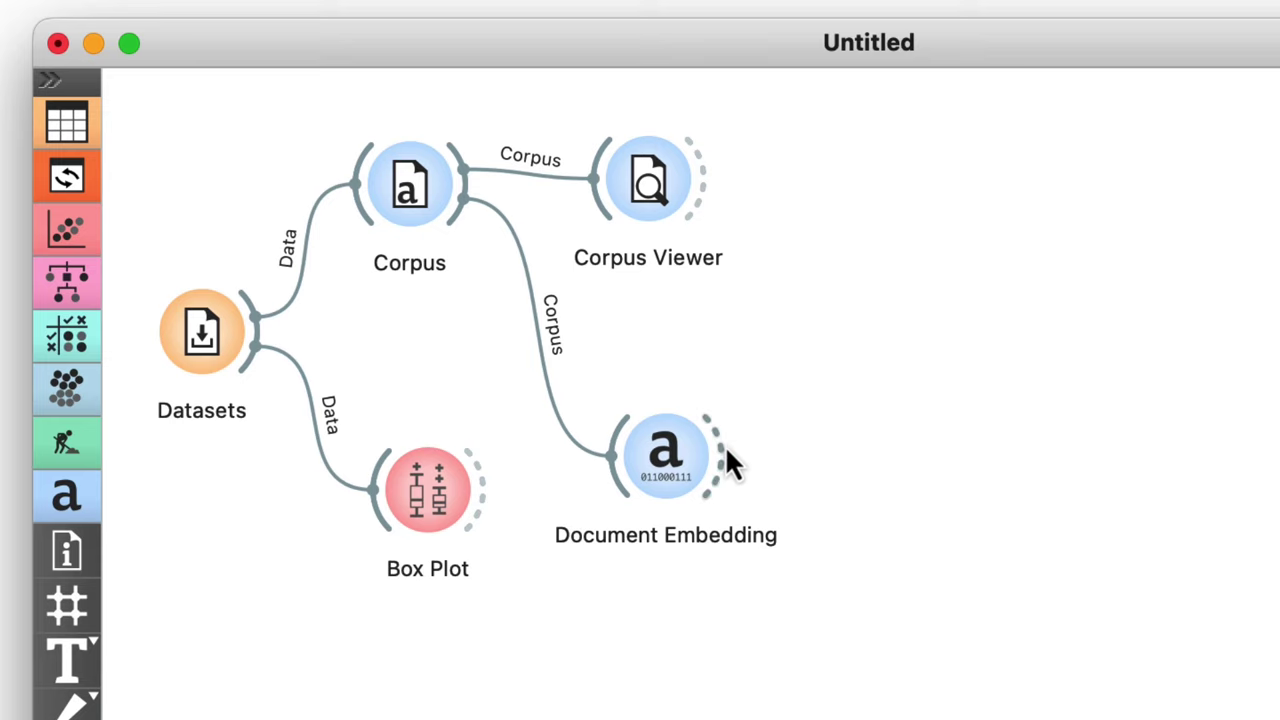
Step: Inspect the embeddings in a Data Table: 1407 instances with 384 features
drag(725, 449, 913, 455)
click(1011, 541)
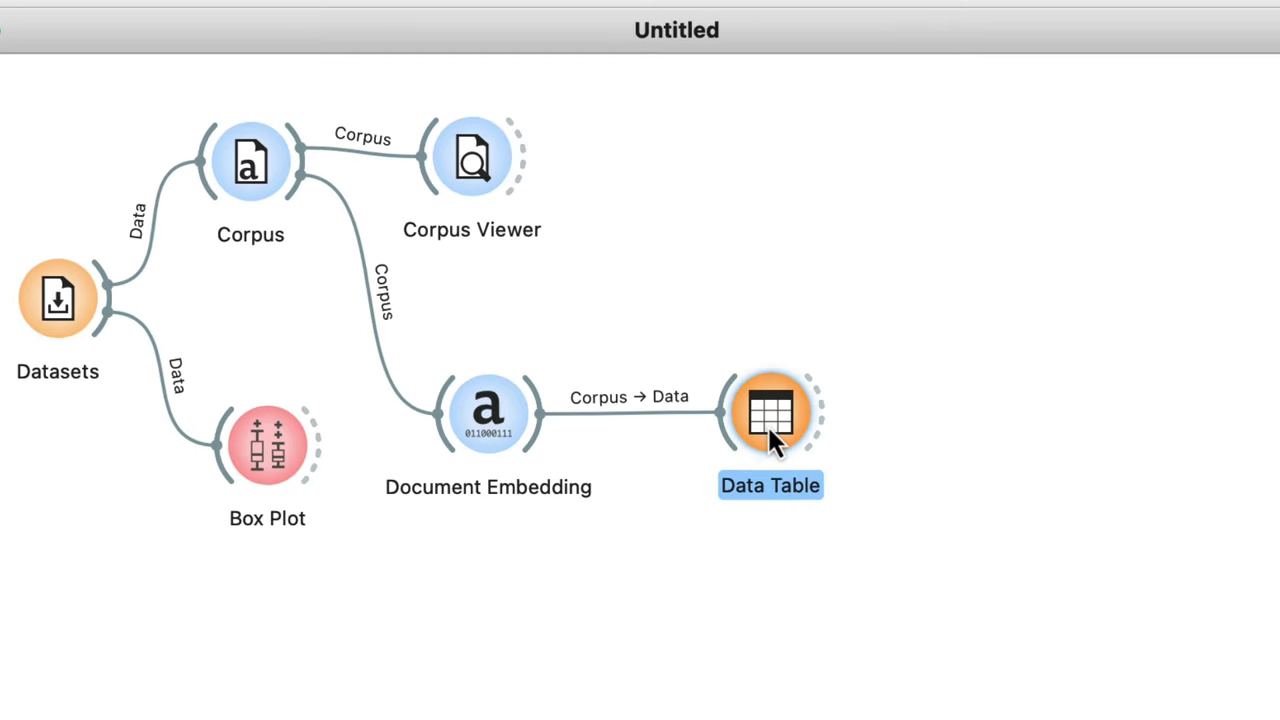
double_click(945, 462)
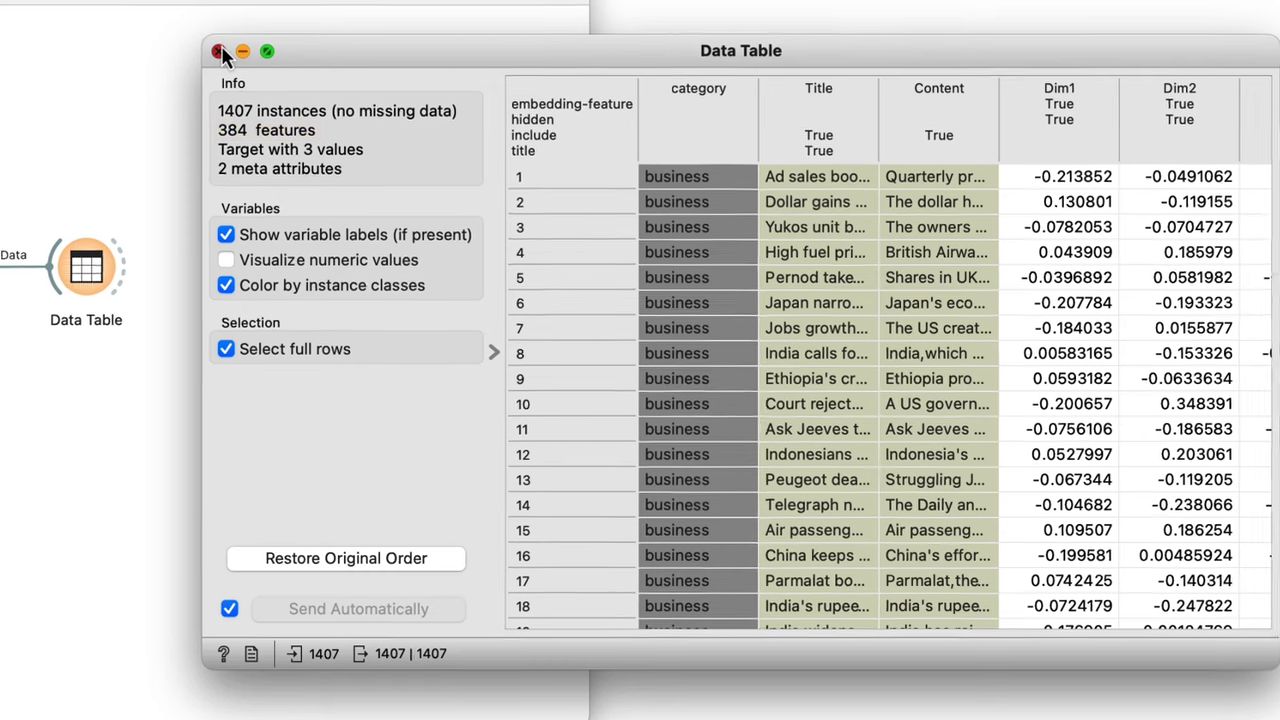
click(205, 50)
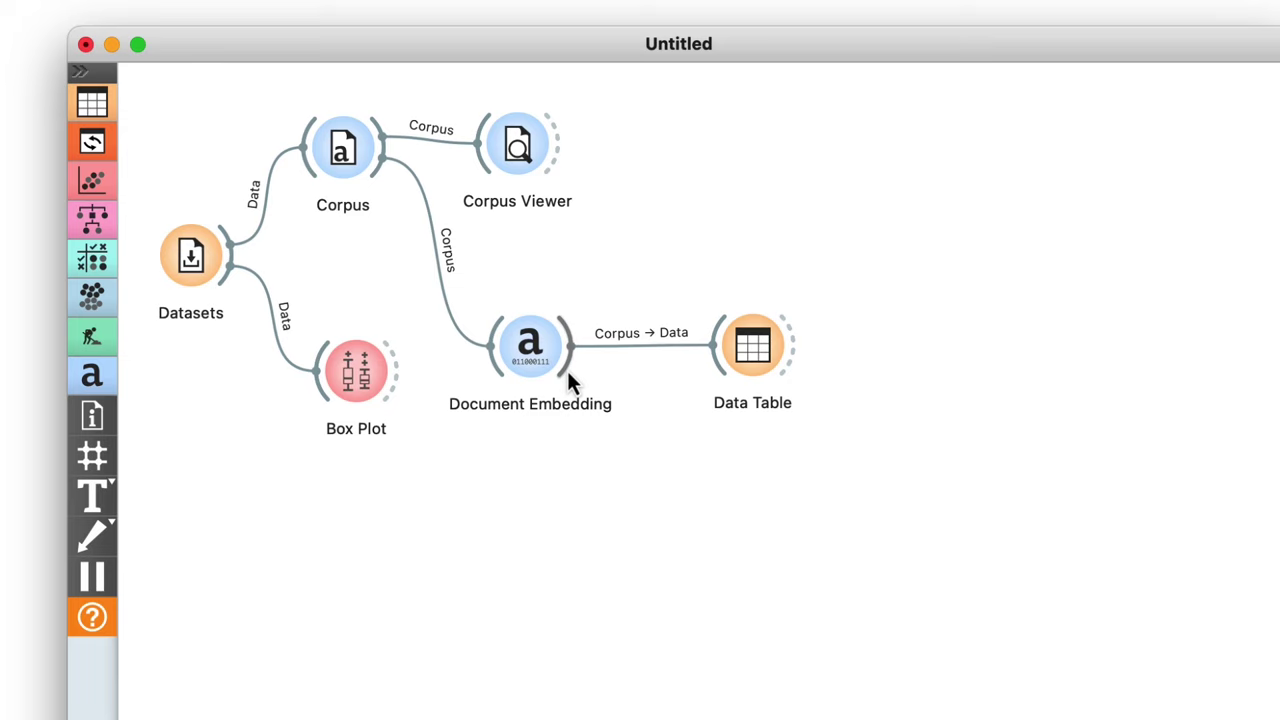
Step: Train Logistic Regression on the embeddings and connect its model to Predictions
drag(567, 371, 722, 510)
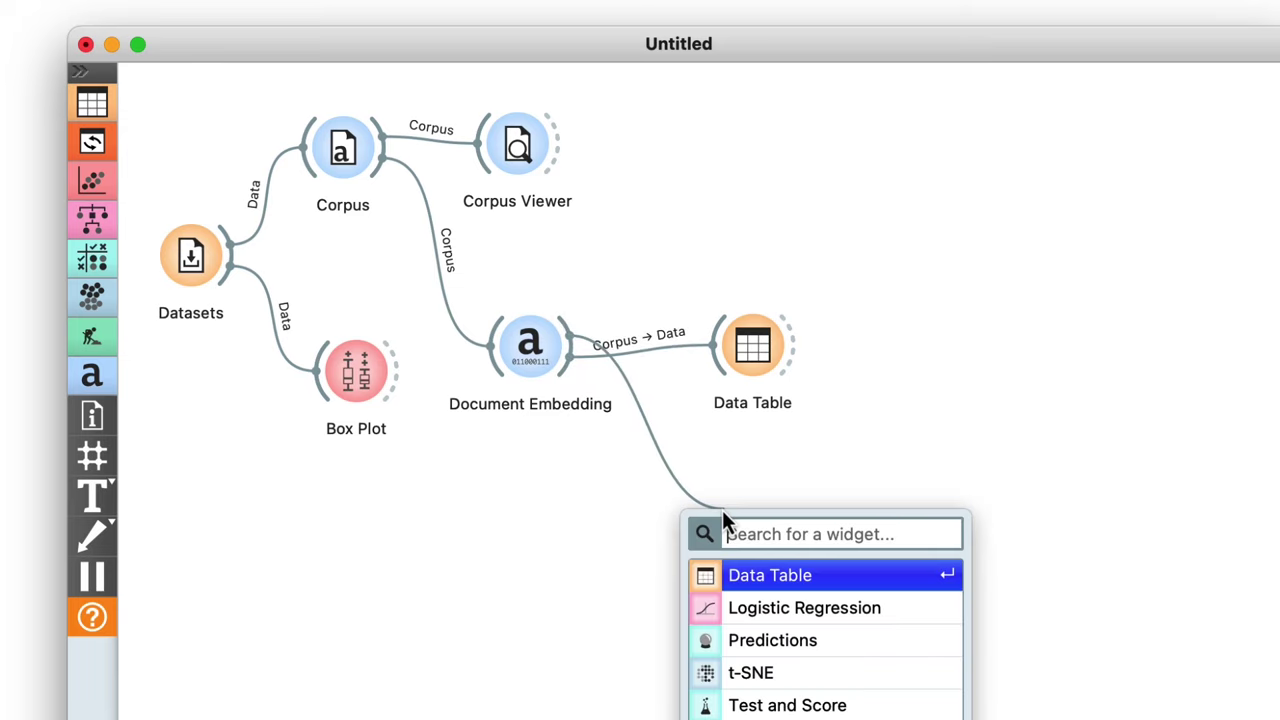
click(741, 608)
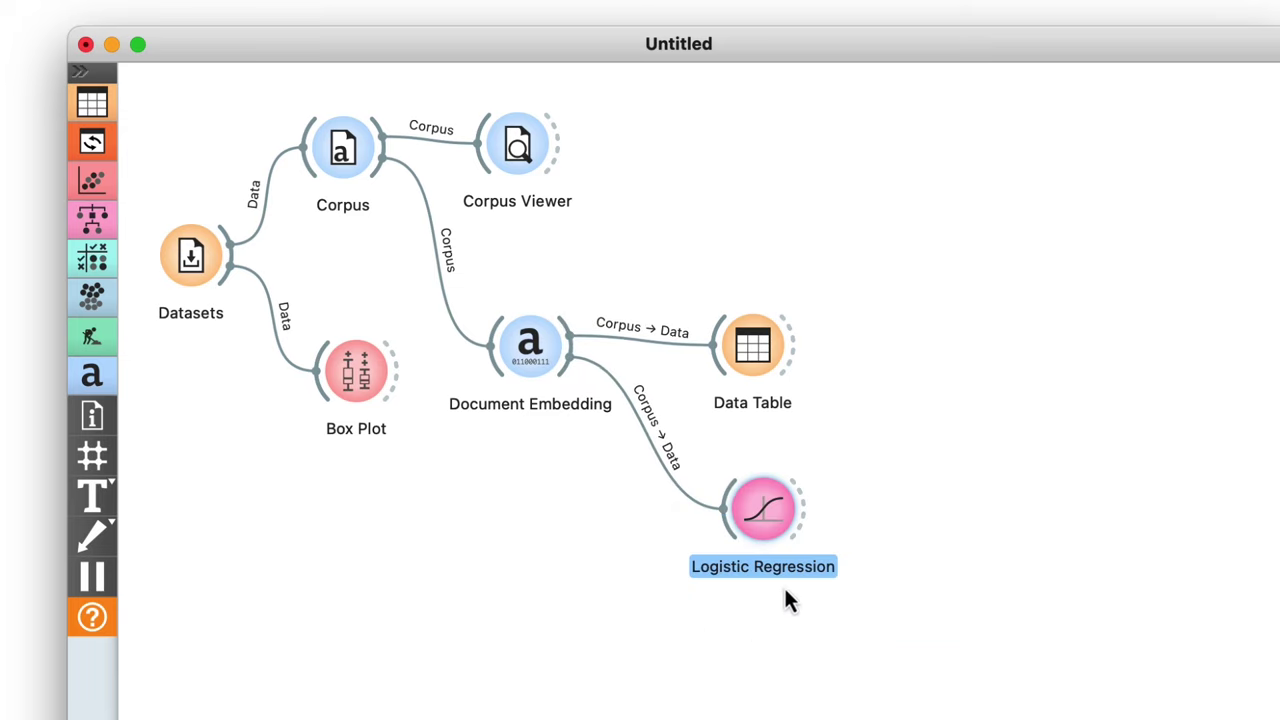
drag(800, 515, 943, 596)
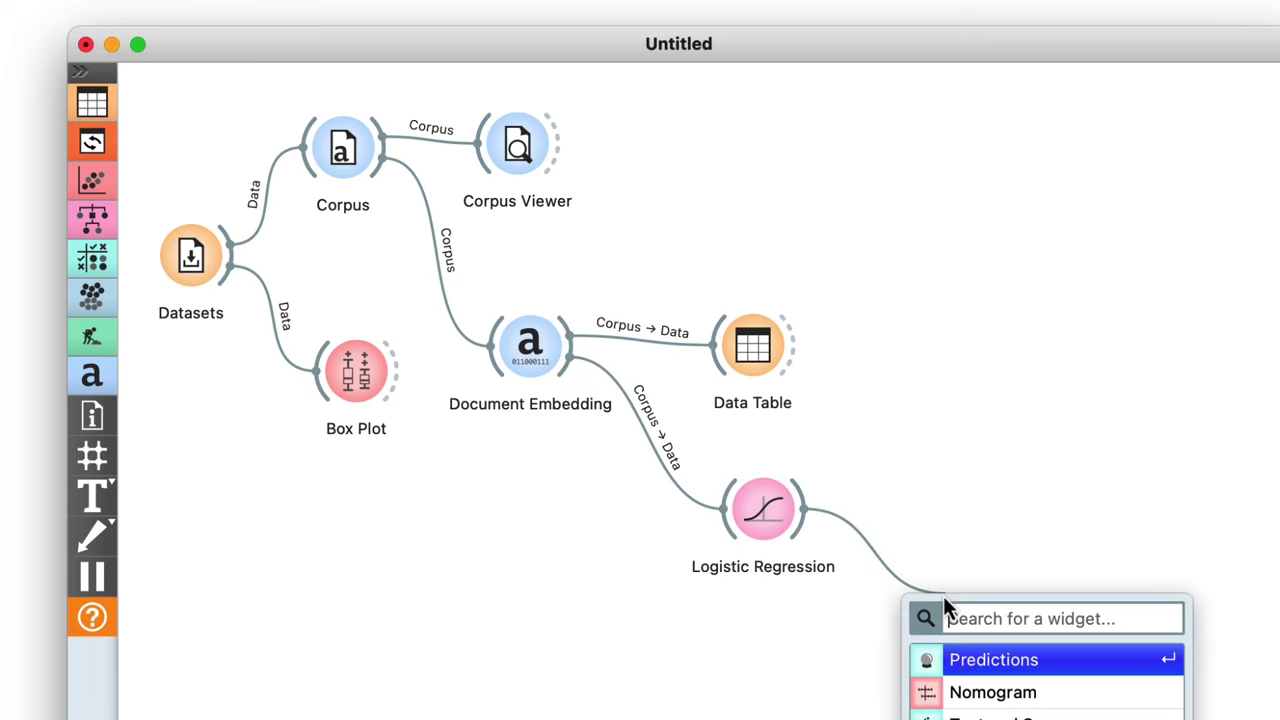
click(983, 657)
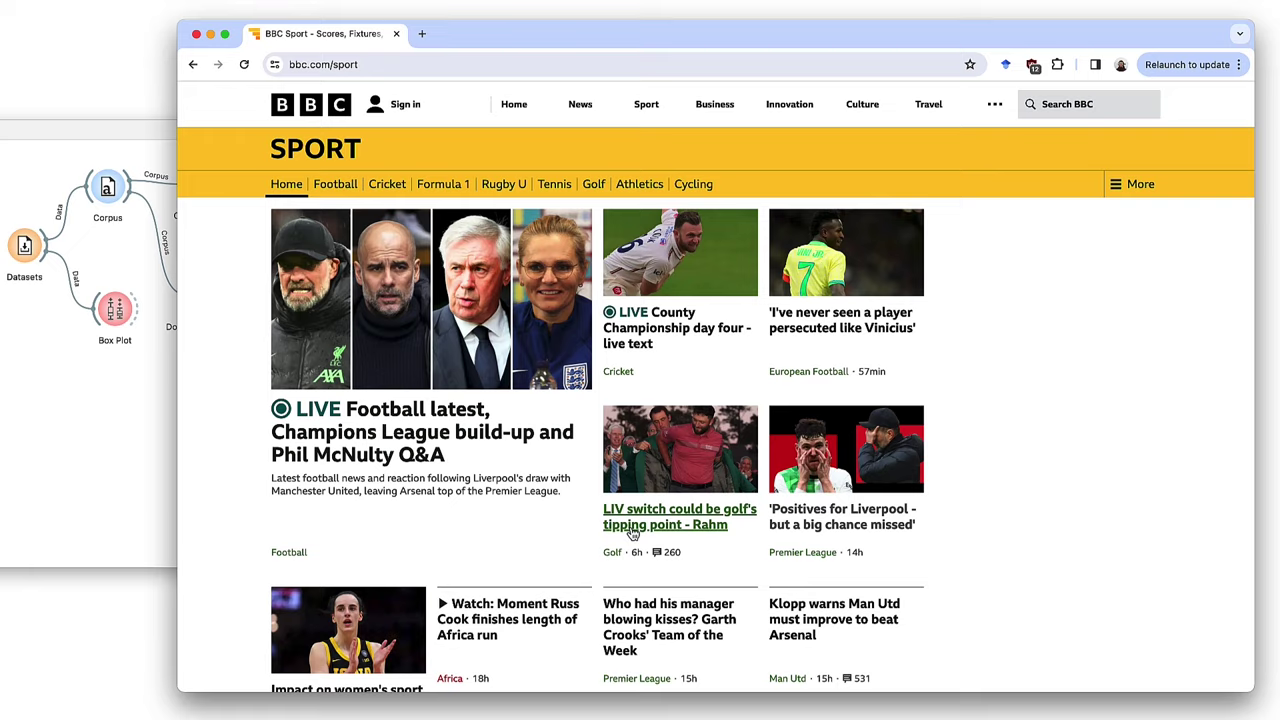
Step: Select the Rahm quotes in the BBC golf article about his LIV switch
click(632, 535)
scroll(632, 535, down, 10)
drag(272, 258, 405, 567)
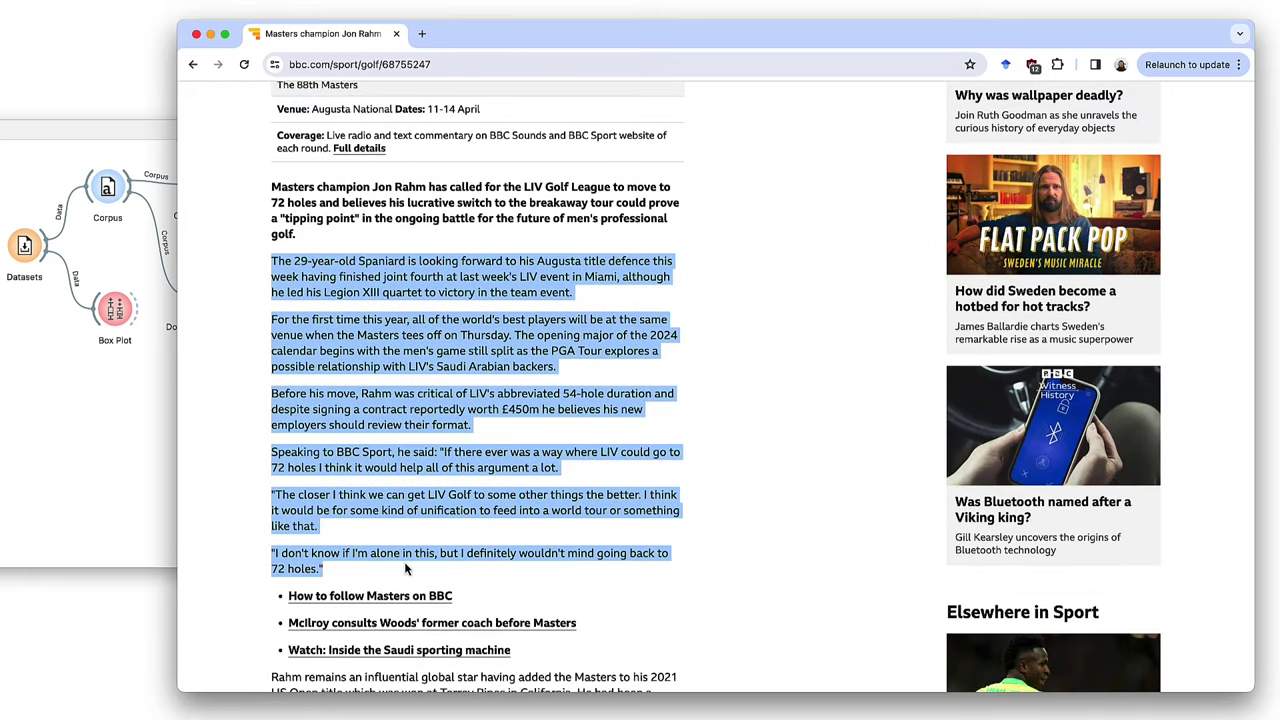
Step: Add a Create Corpus widget with document bbc1 holding the pasted Rahm quotes
click(131, 455)
double_click(523, 689)
text(cr)
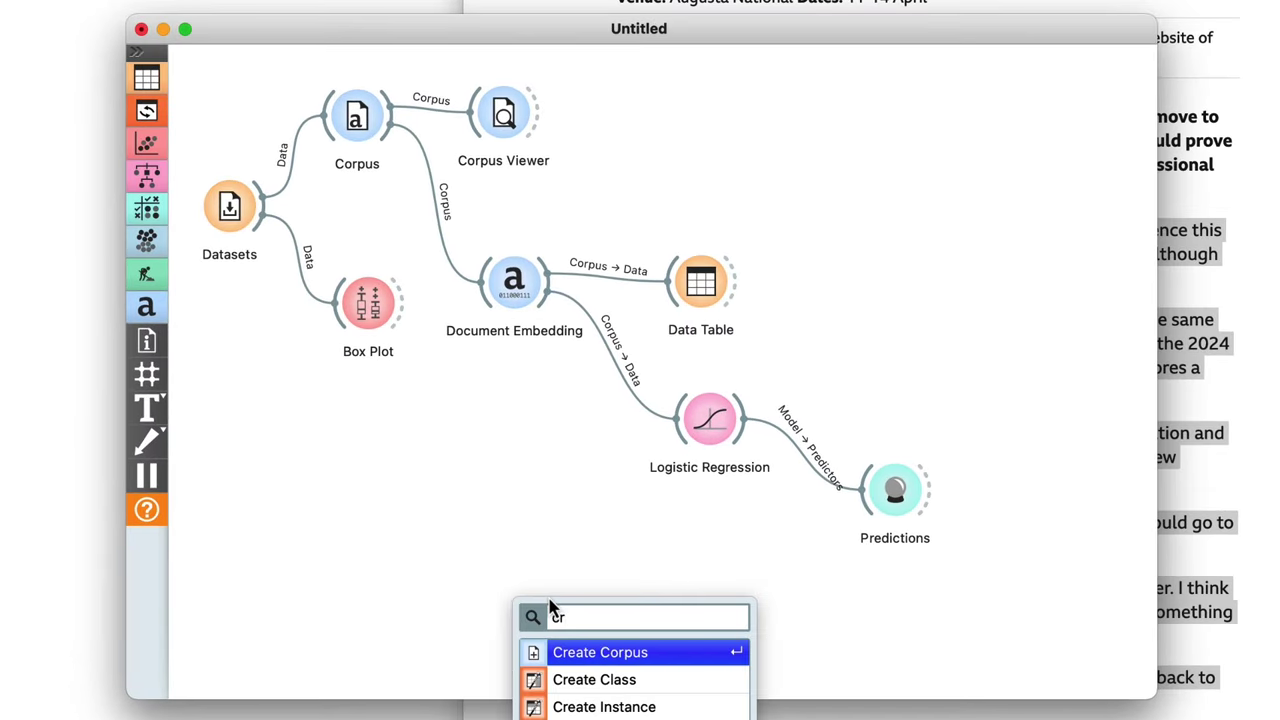
key(Return)
double_click(548, 600)
text(bbc1)
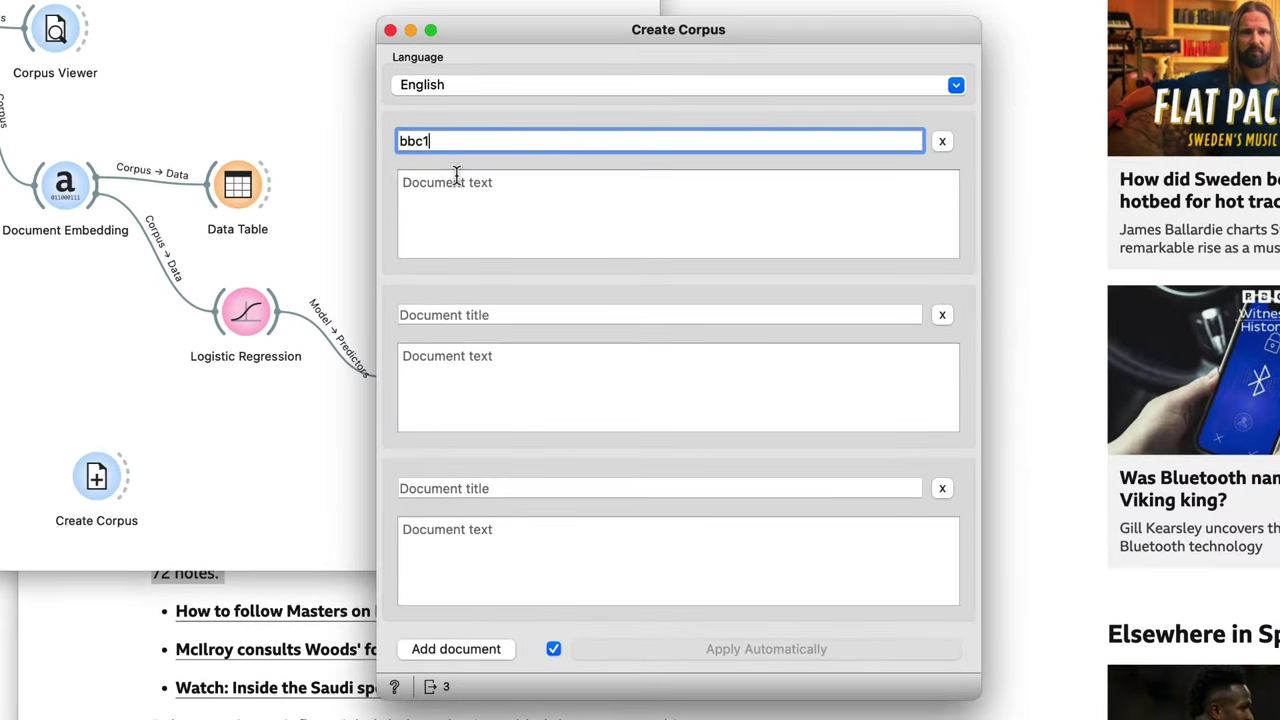
click(456, 176)
text(The 29-year-old Spaniard is looking forward to his Augusta title defence this week having finished joint fourth at last week's LIV event in Miami, although he led his Legion XIII quartet to victory in the team event.  For the first time this year, all of the world's best players will be at the same venue when the Masters tees off on Thursday. The opening major of the 2024 calendar begins with the men's game still split as the PGA Tour explores a possible relationship with LIV's Saudi Arabian backers.  Before his move, Rahm was critical of LIV's abbreviated 54-hole duration and despite signing a contract reportedly worth £450m he believes his new employers should review their format.  Speaking to BBC Sport, he said: "If there ever was a way where LIV could go to 72 holes I think it would help all of this argument a lot.  "The closer I think we can get LIV Golf to some other things the better. I think it would be for some kind of unification to feed into a world tour or something like that.  "I don't know if I'm alone in this, but I definitely wouldn't mind going back to 72 holes.")
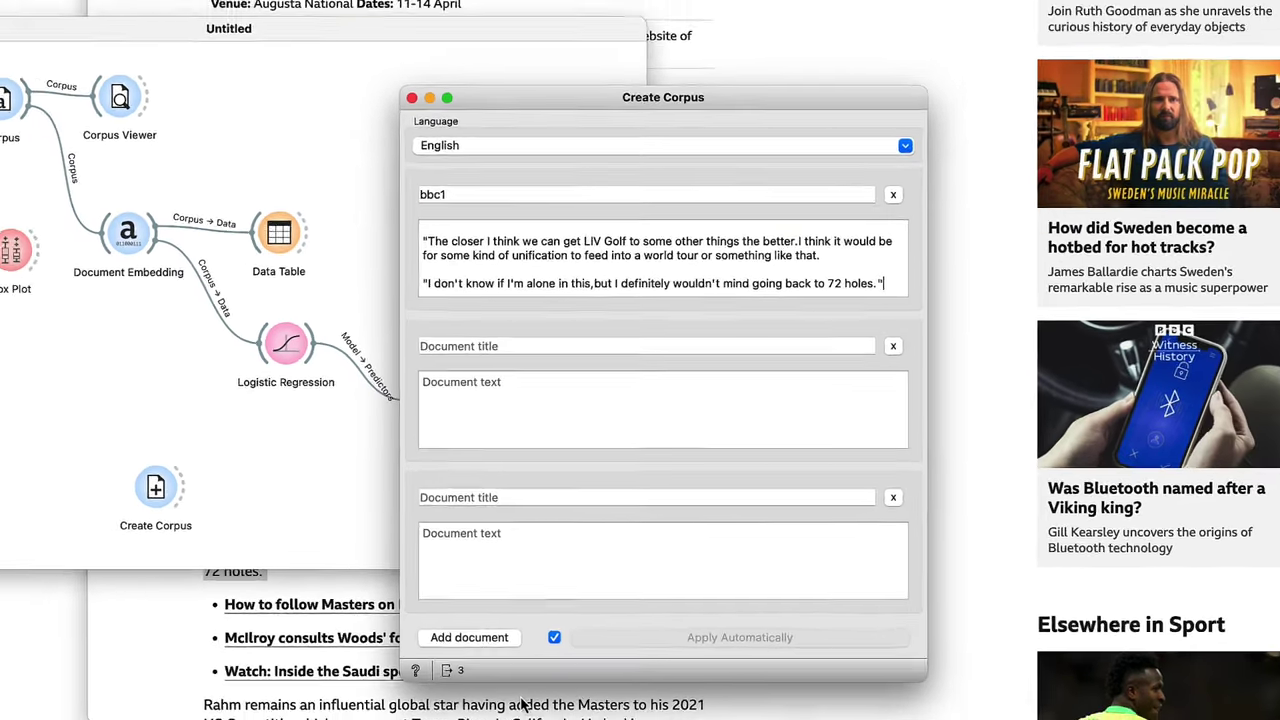
Step: Select the paragraphs of the BBC Business article on the Boeing engine cover
click(534, 705)
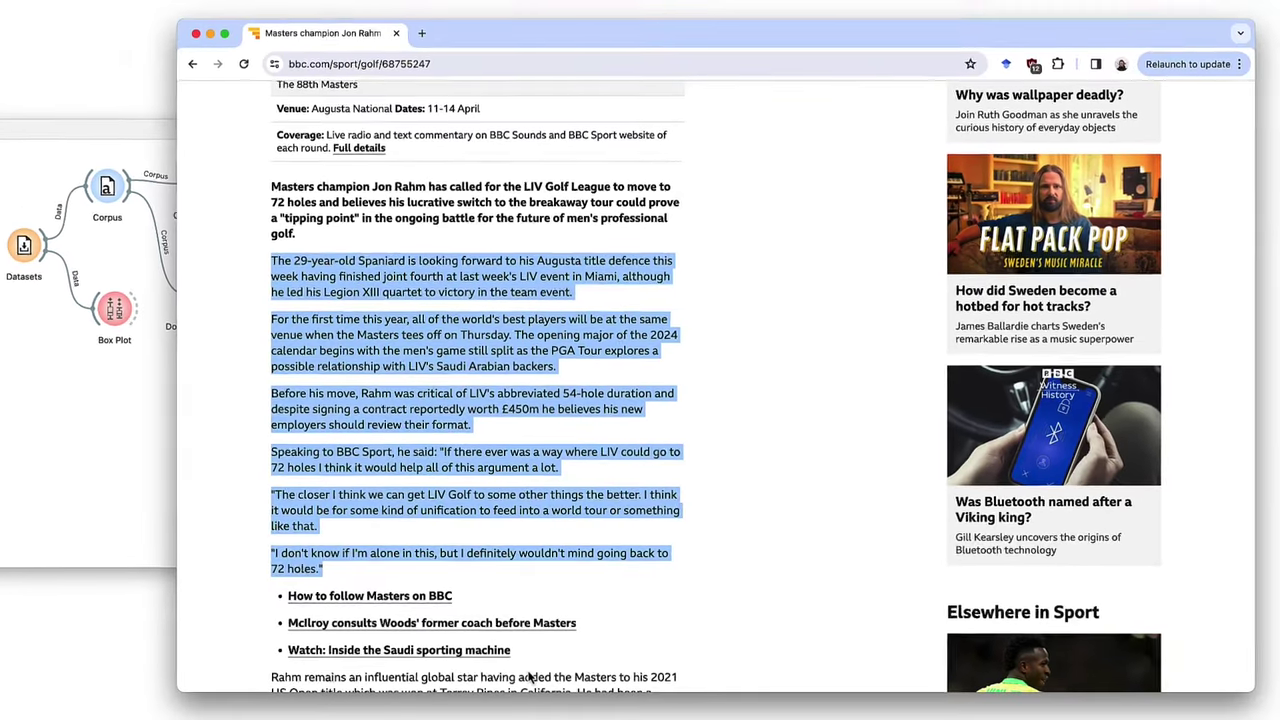
scroll(531, 600, up, 10)
click(710, 104)
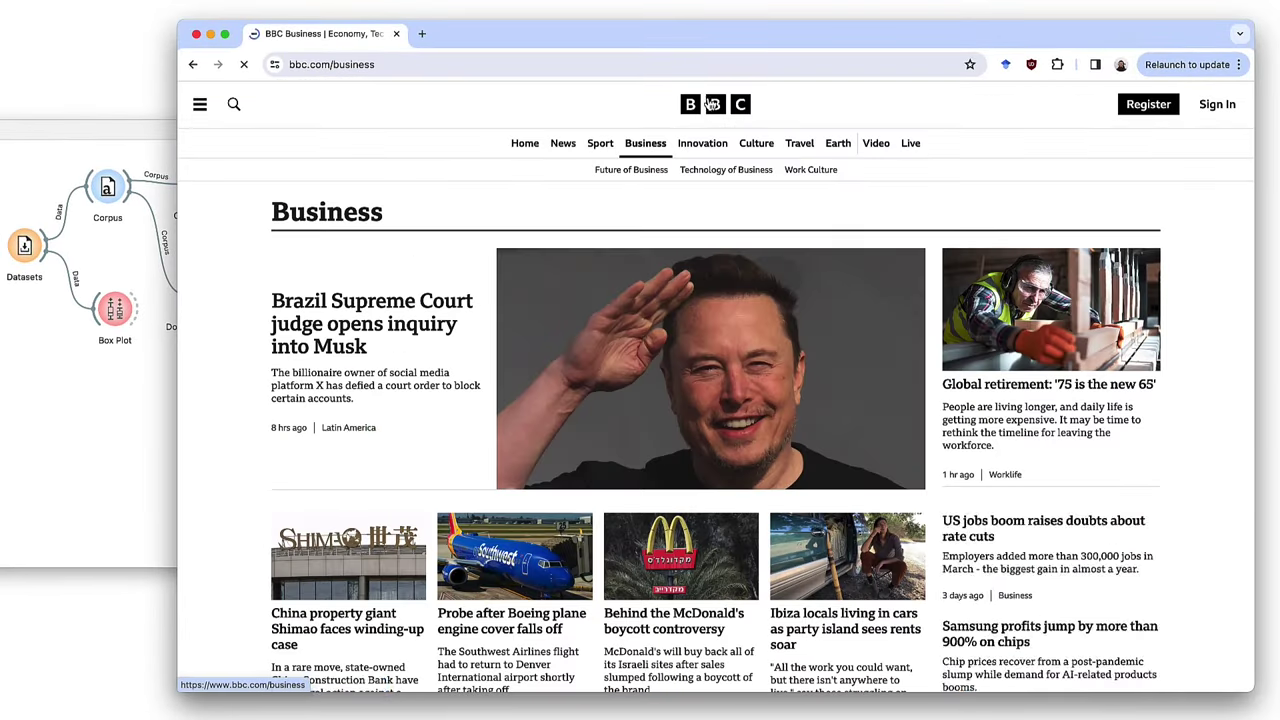
scroll(460, 300, down, 5)
click(468, 203)
scroll(459, 285, down, 10)
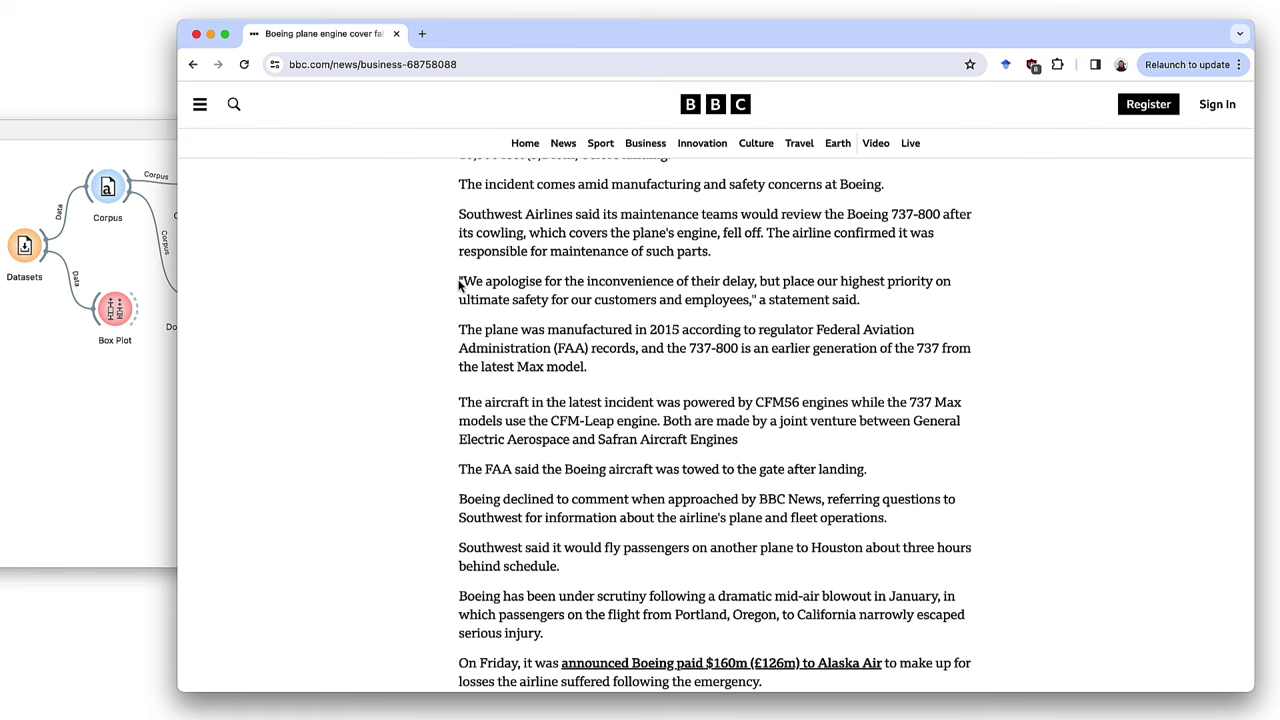
drag(459, 285, 645, 645)
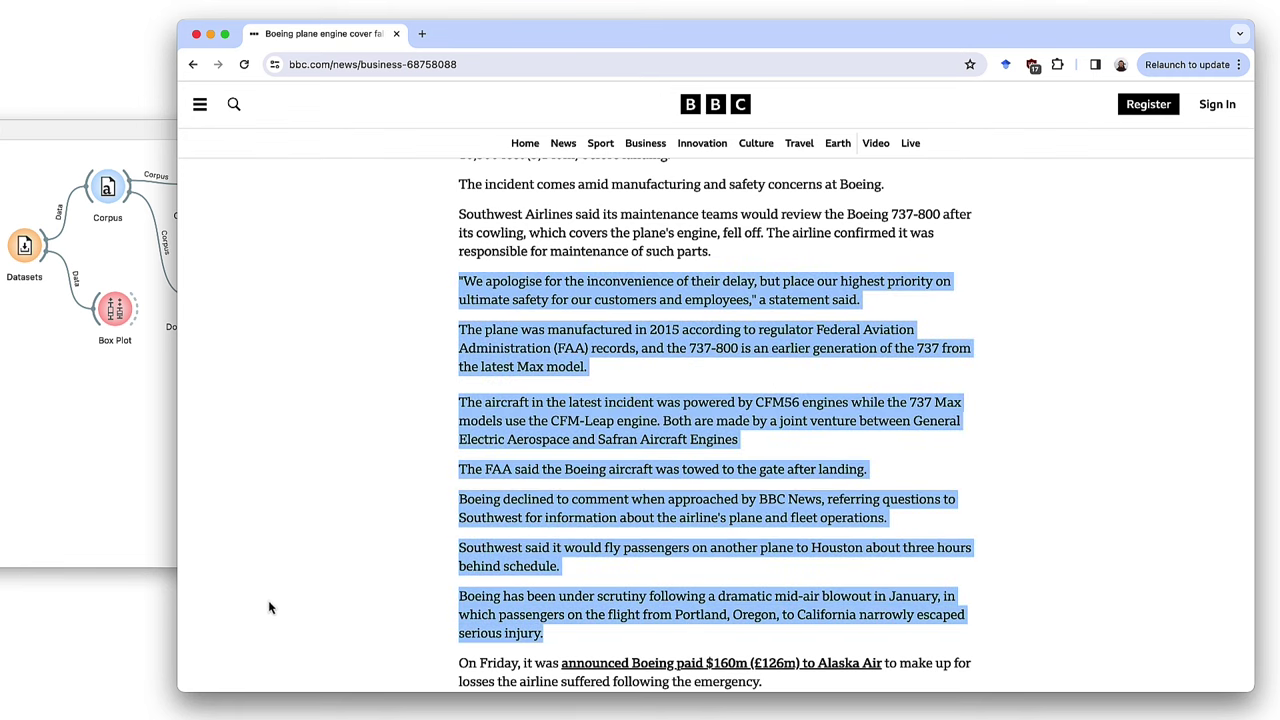
Step: Add a second document titled bbc2 containing the pasted Boeing passage
click(143, 509)
double_click(231, 508)
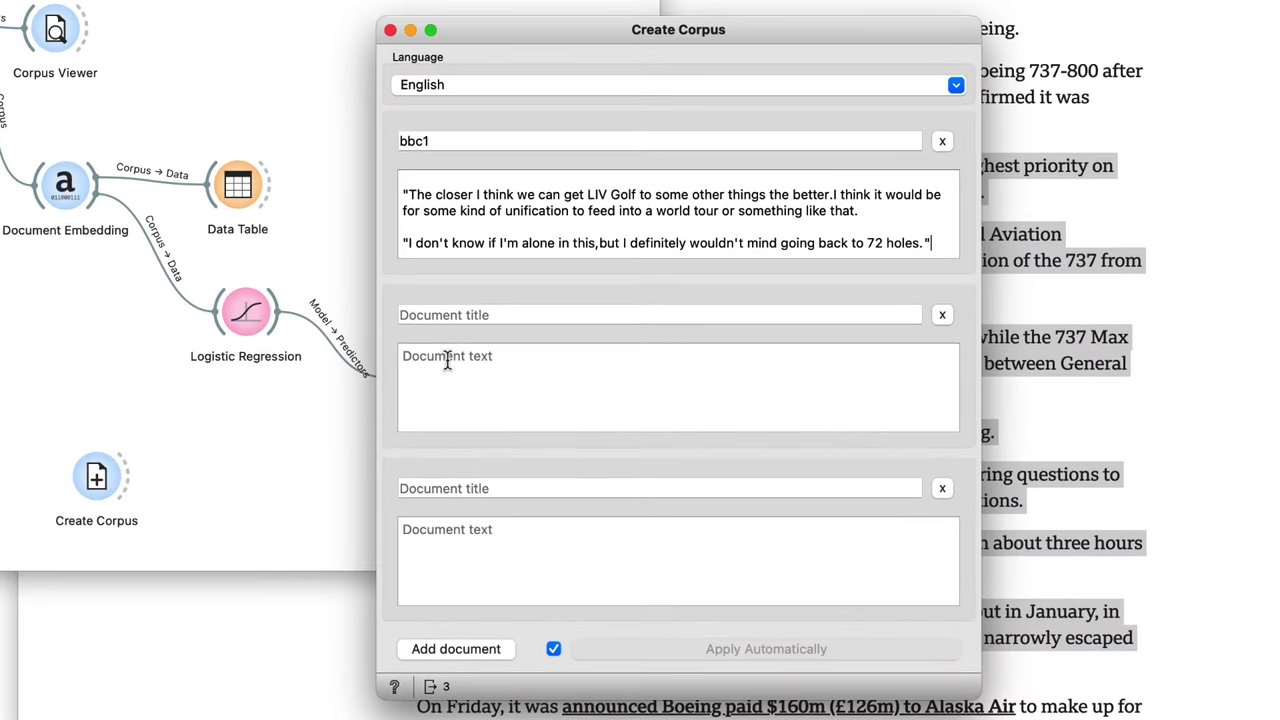
click(474, 385)
text(bbc2)
click(446, 350)
text(behind schedule.  Boeing has been under scrutiny following a dramatic mid-air blowout in January,in which passengers on the flight from Portland,Oregon,to California narrowly escaped serious injury.)
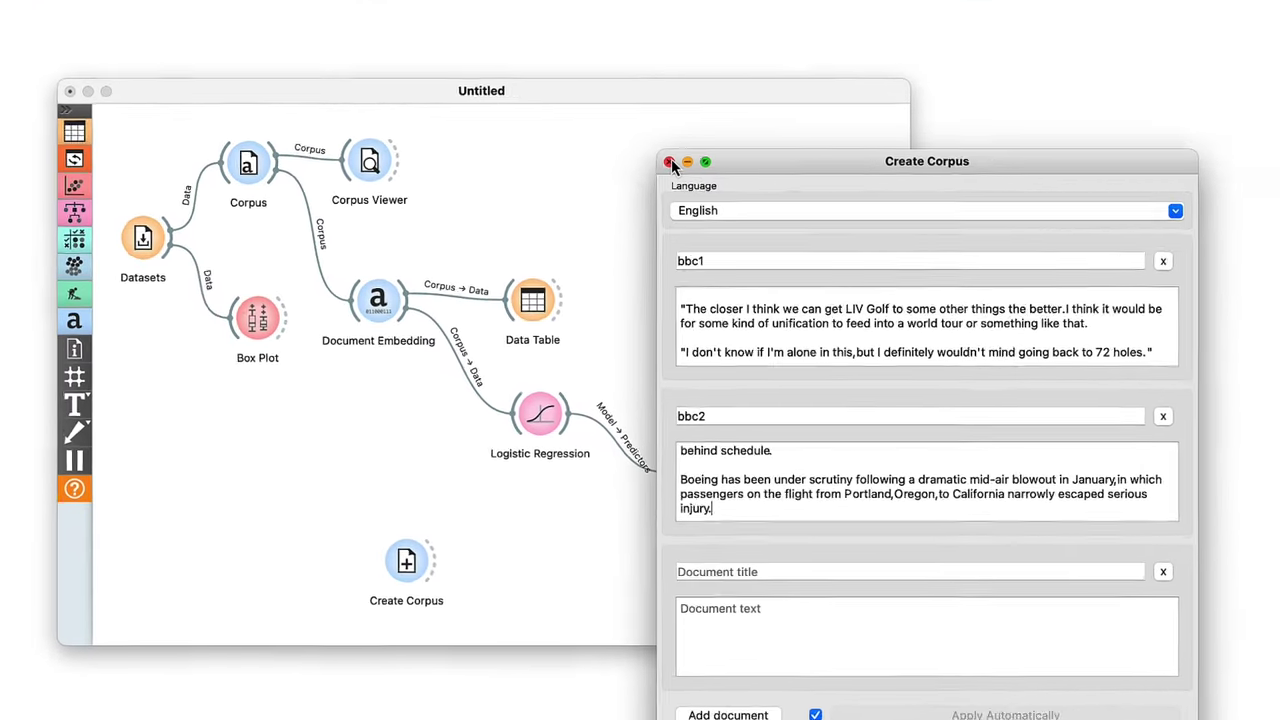
Step: Embed Create Corpus through a second Document Embedding into Predictions: bbc1 sport, bbc2 business
click(545, 192)
drag(343, 537, 425, 545)
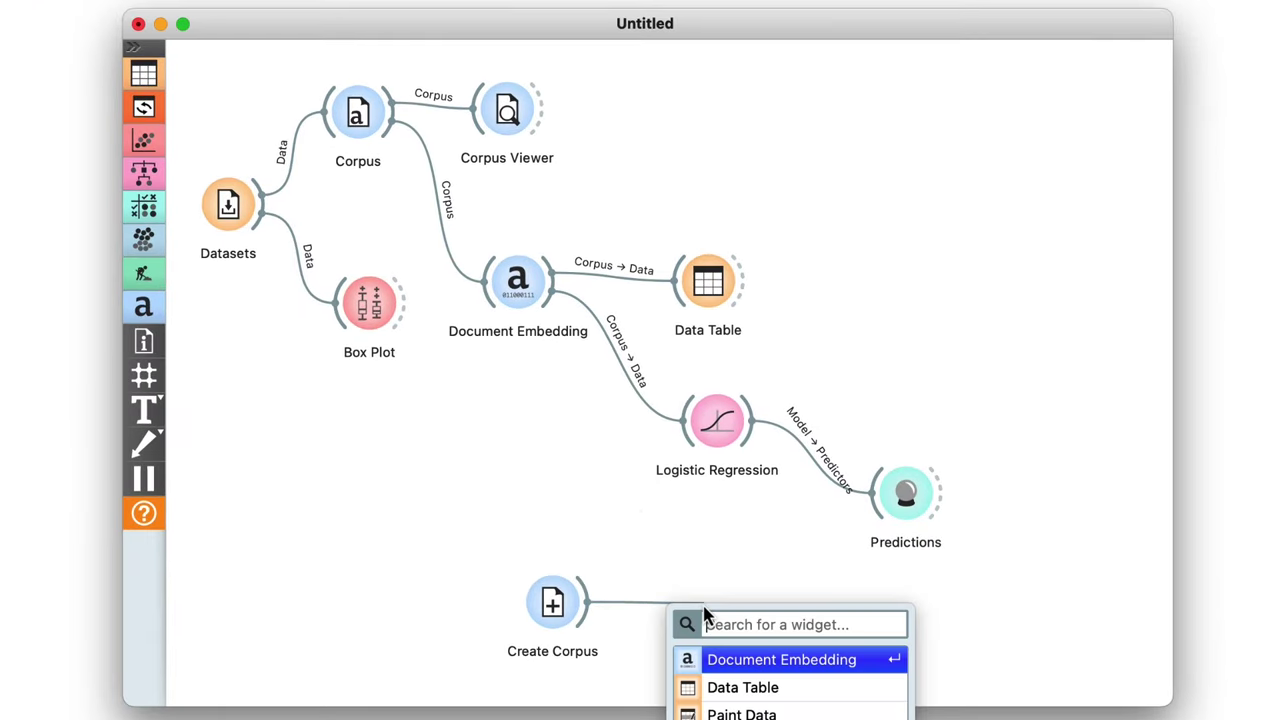
click(745, 660)
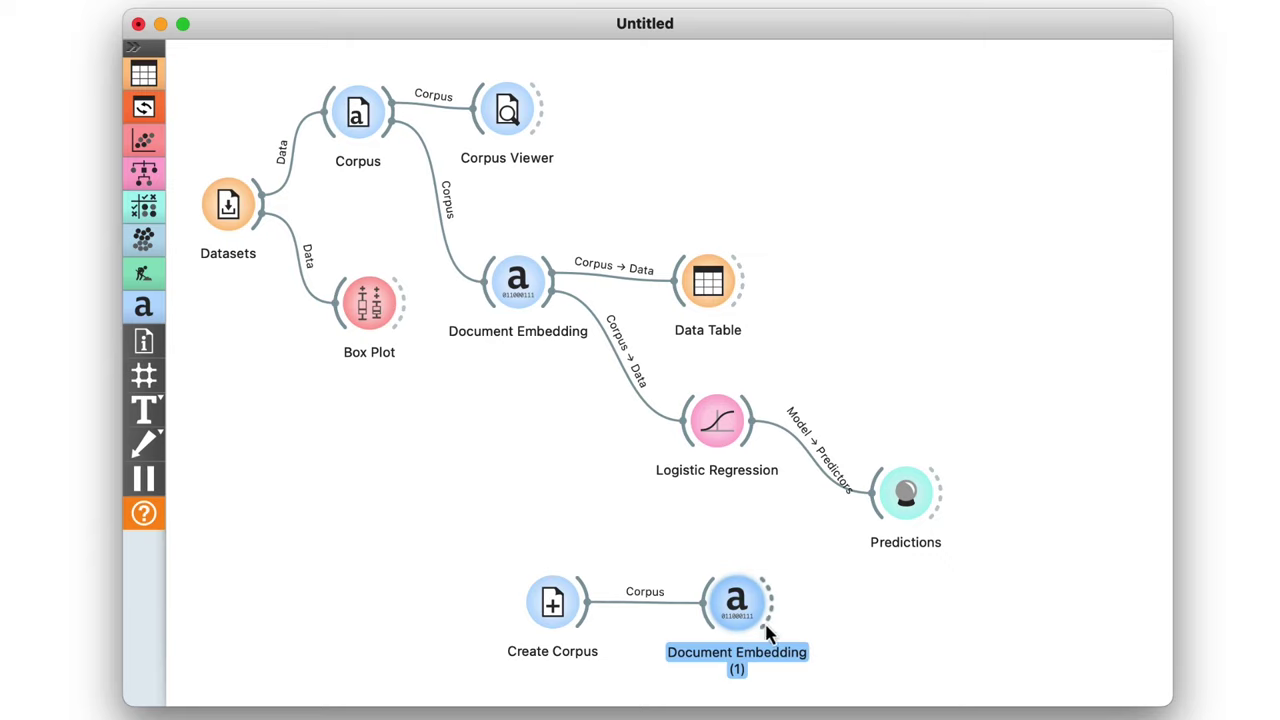
drag(766, 614, 905, 508)
double_click(905, 508)
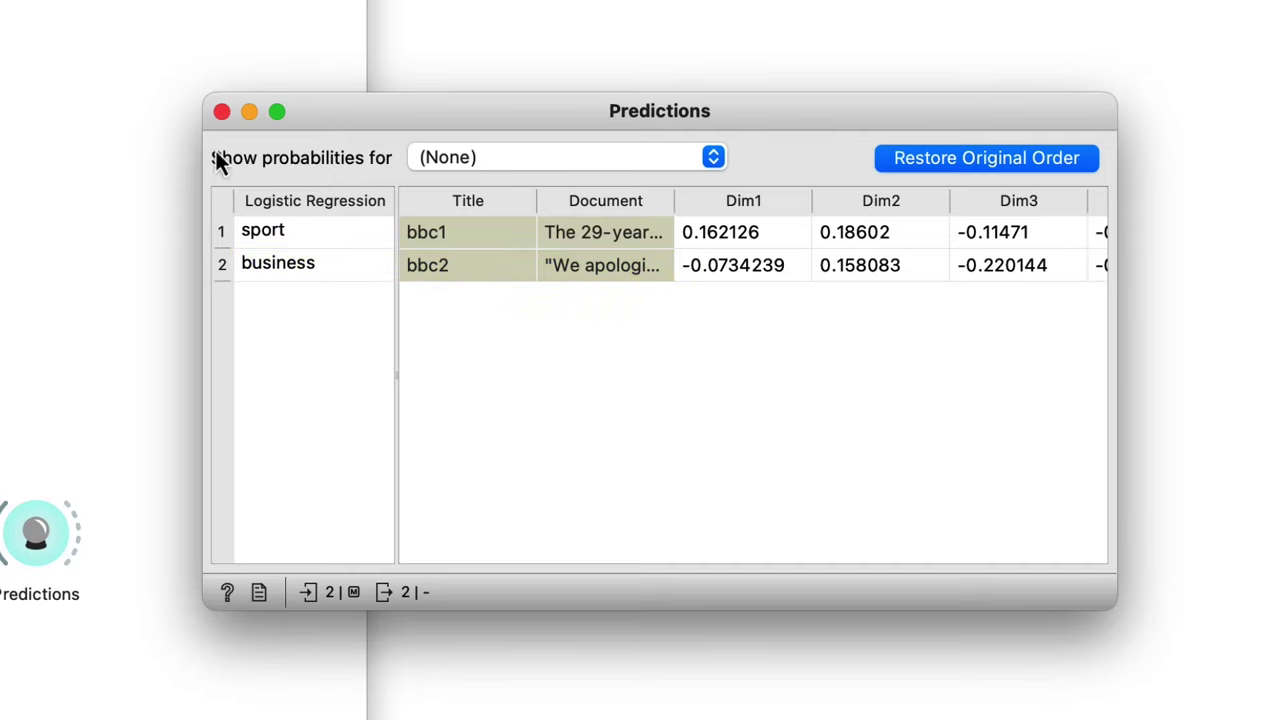
click(221, 112)
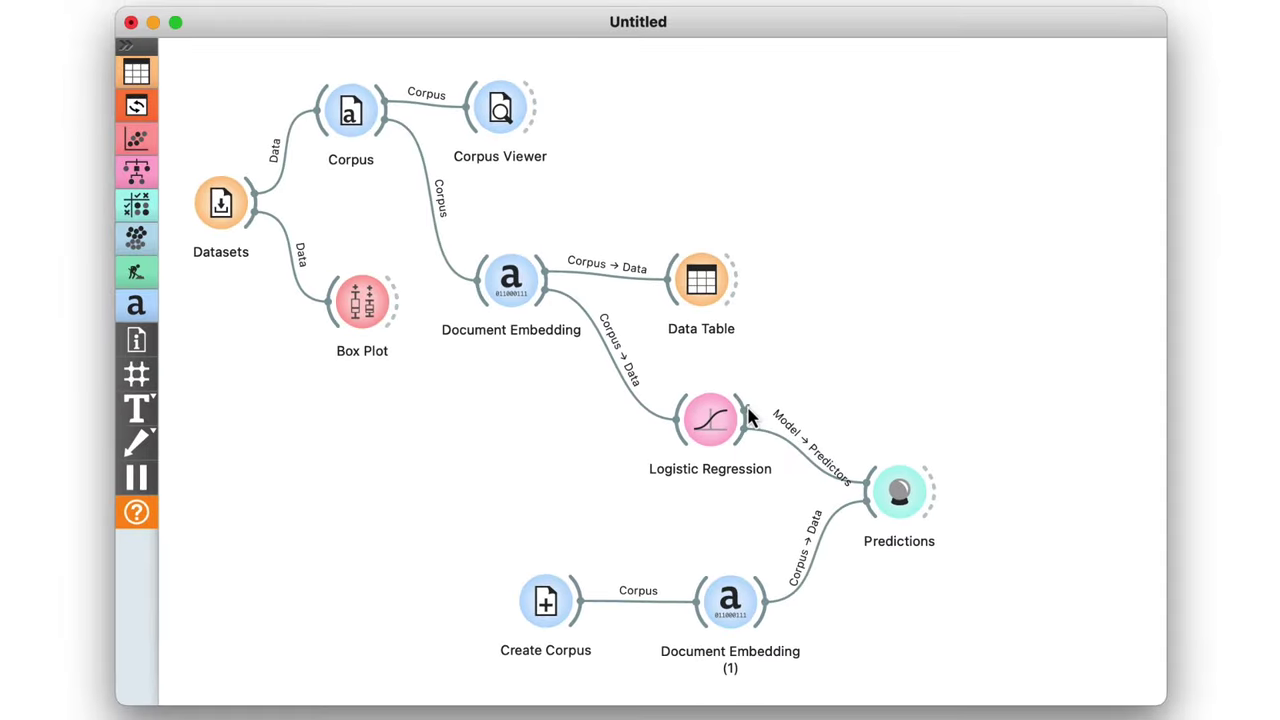
Step: Open a Nomogram of the Logistic Regression model, showing dimensions like Dim73 and Dim322
drag(650, 418, 757, 282)
click(895, 360)
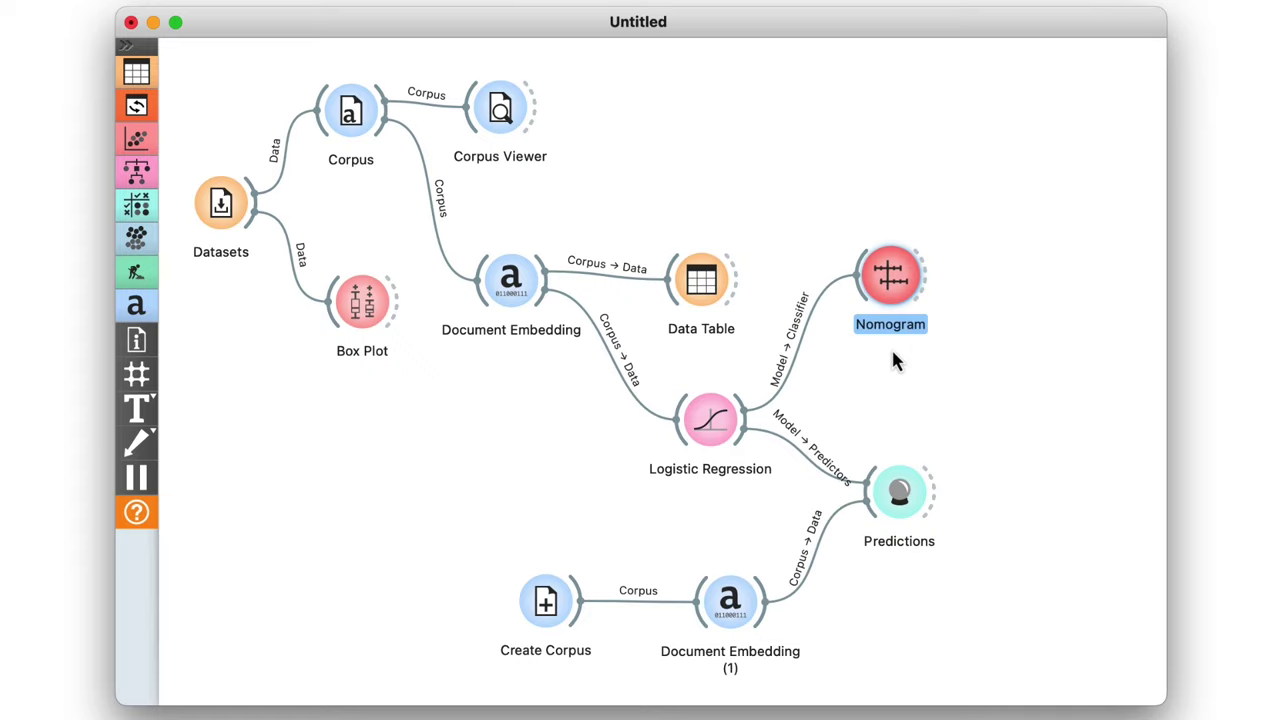
double_click(890, 280)
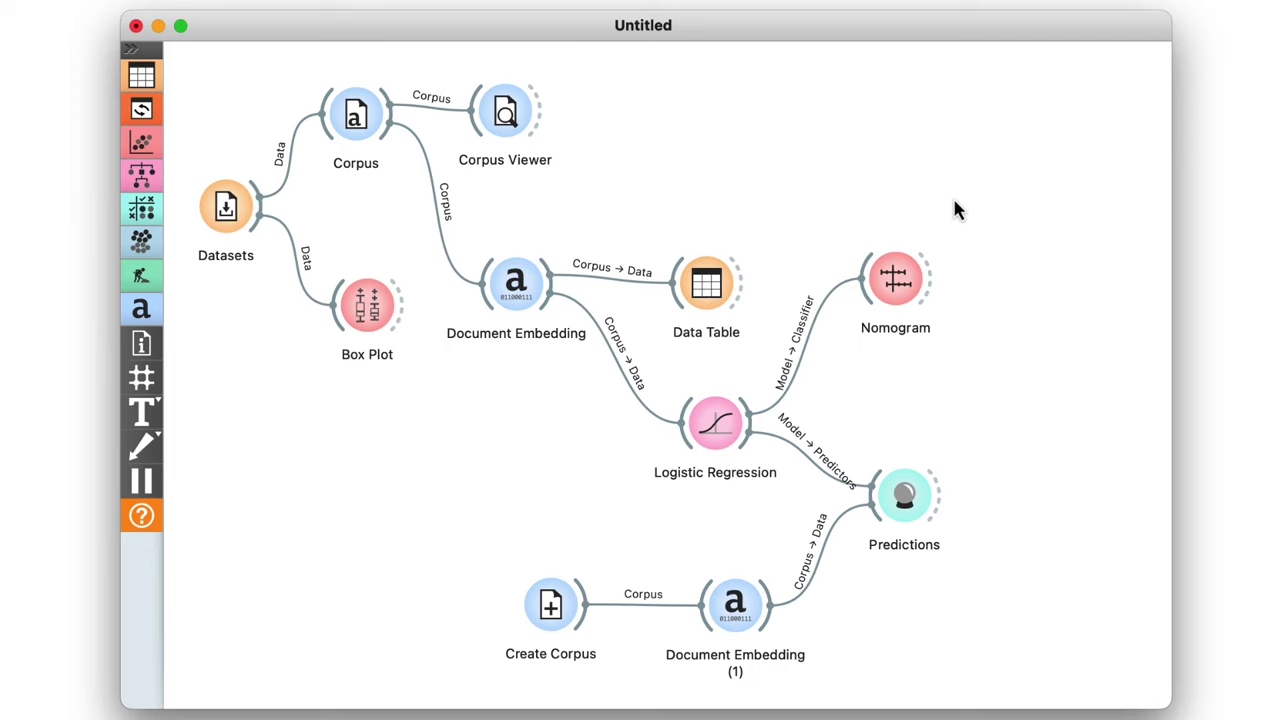
Step: Plot the embeddings in t-SNE, showing three clusters of 1407 documents at perplexity 30
drag(549, 278, 703, 96)
text(ts)
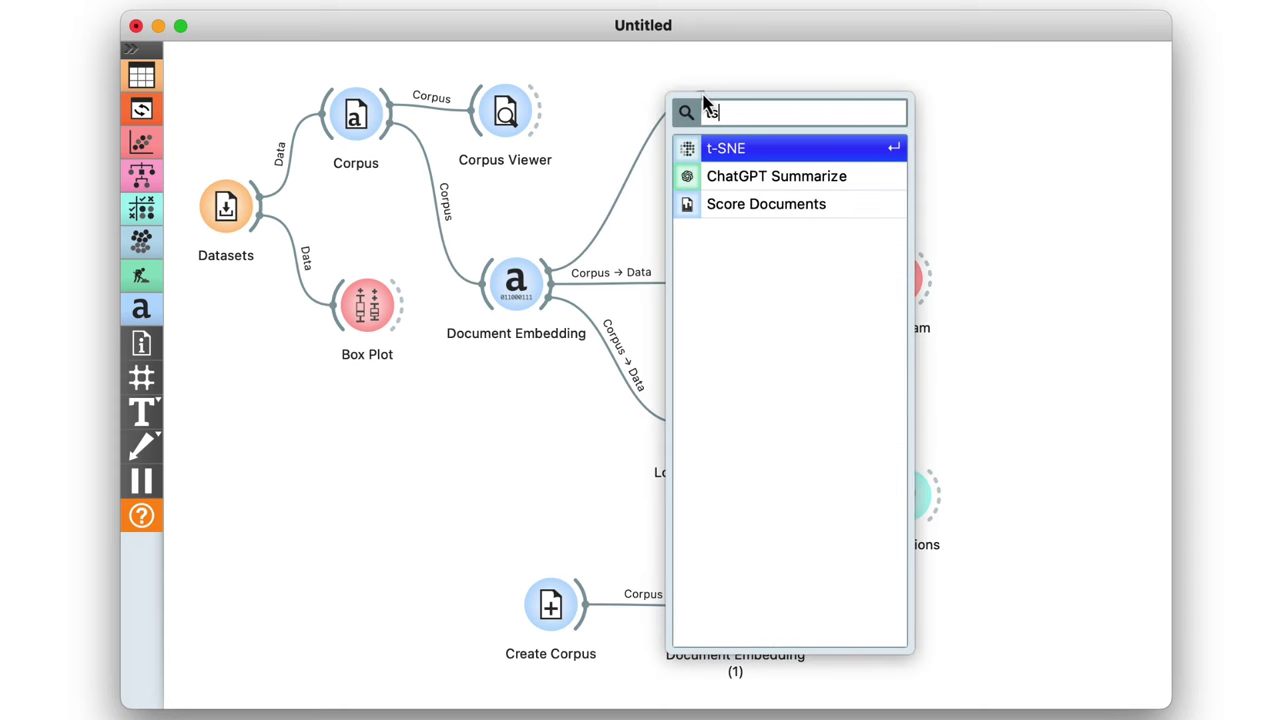
key(Return)
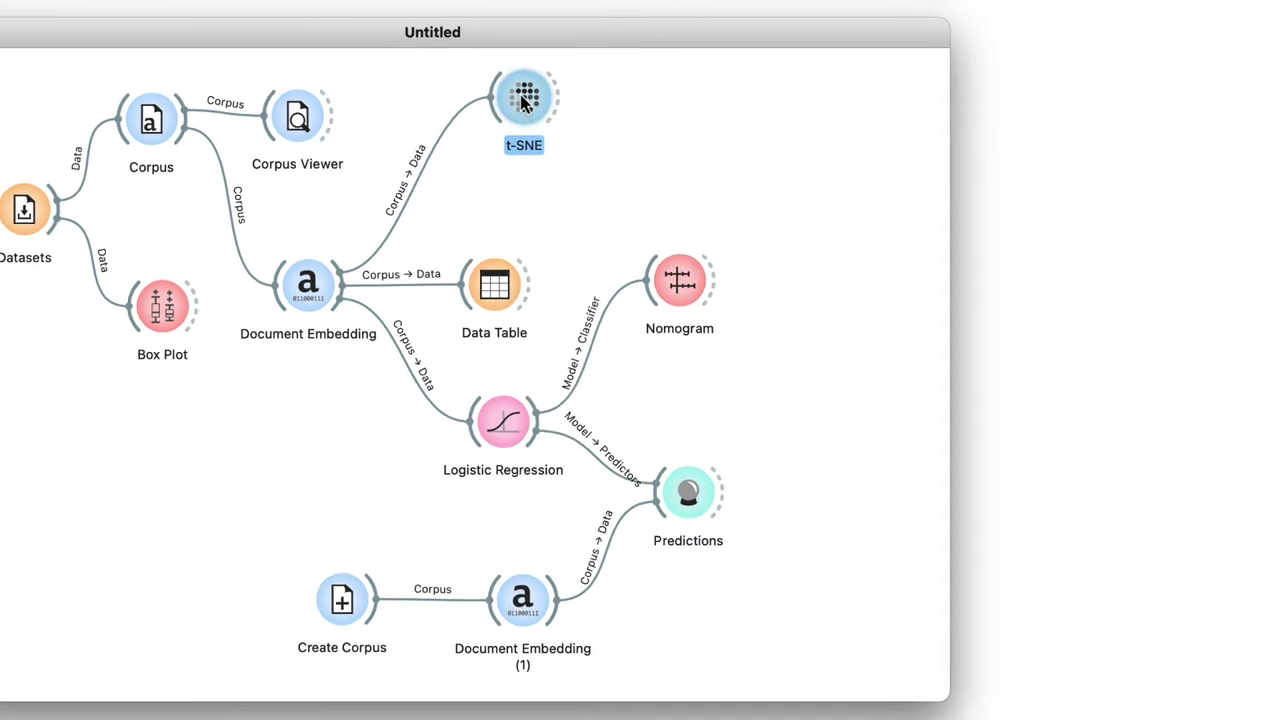
double_click(524, 103)
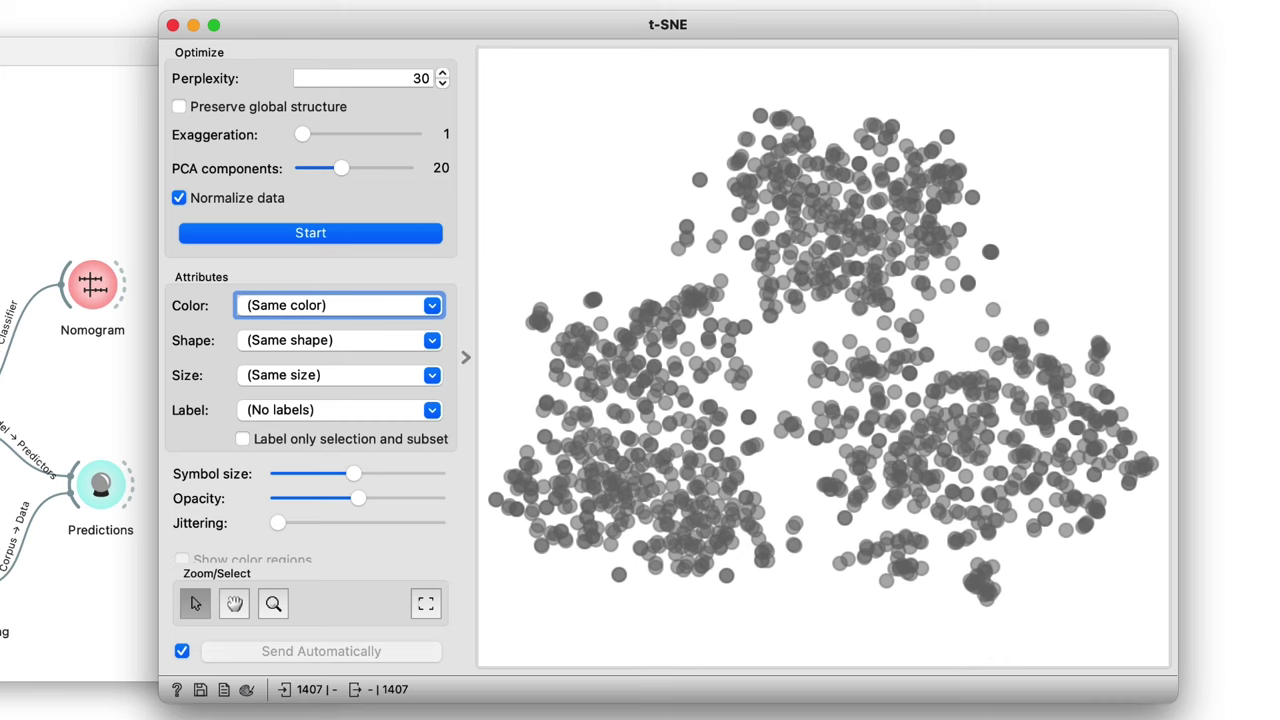
Step: Colour the t-SNE points by category to show the business, entertainment and sport clusters
click(313, 305)
click(290, 370)
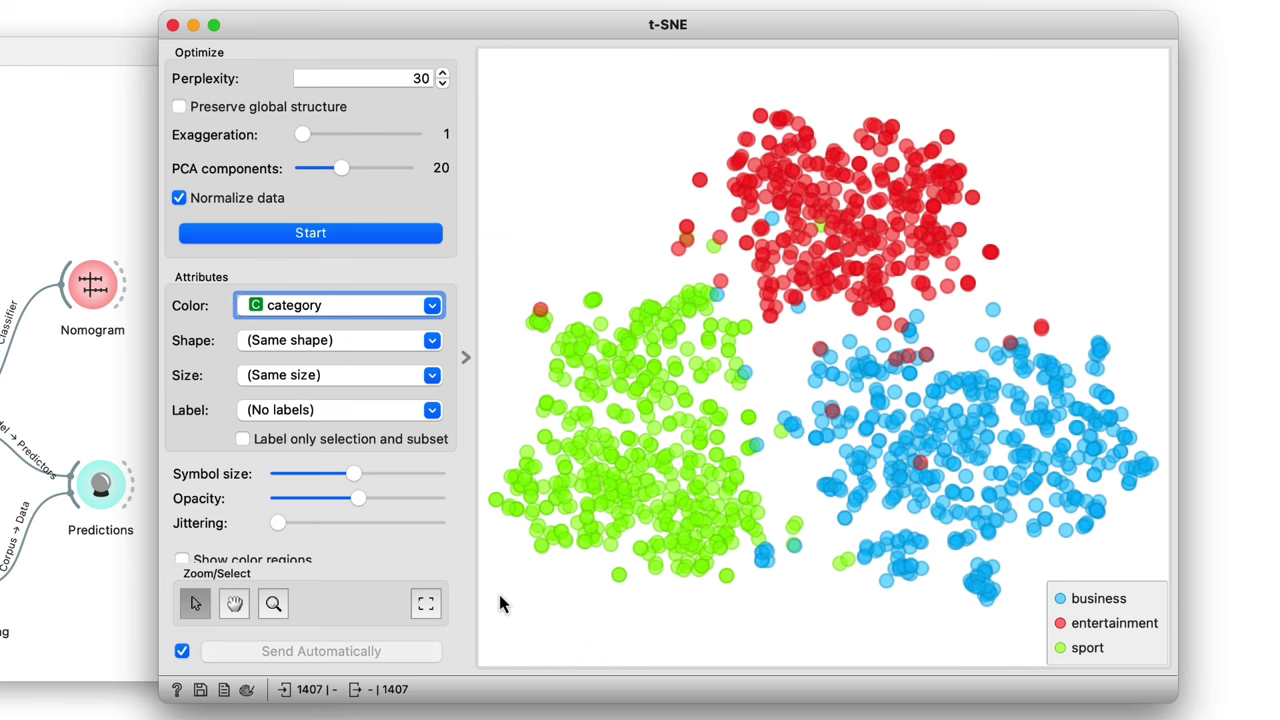
Step: Close the t-SNE plot and add an Annotated Corpus Map fed from t-SNE
click(172, 24)
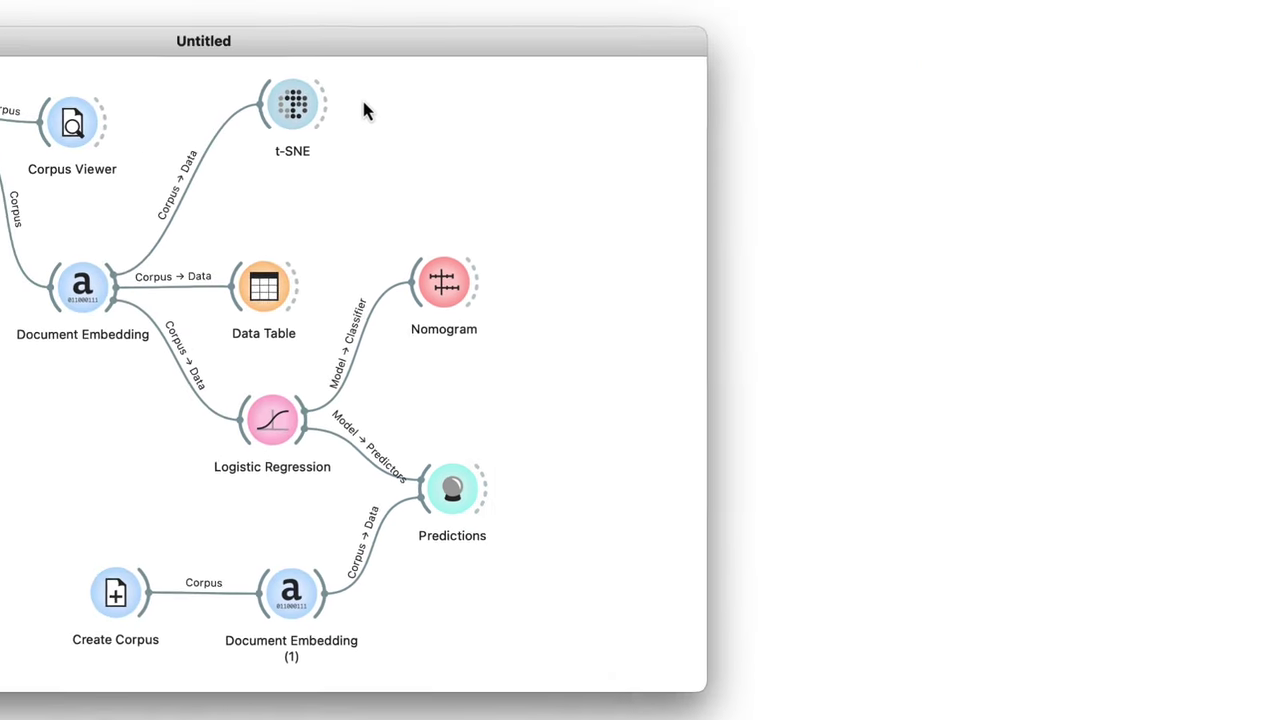
drag(322, 106, 412, 108)
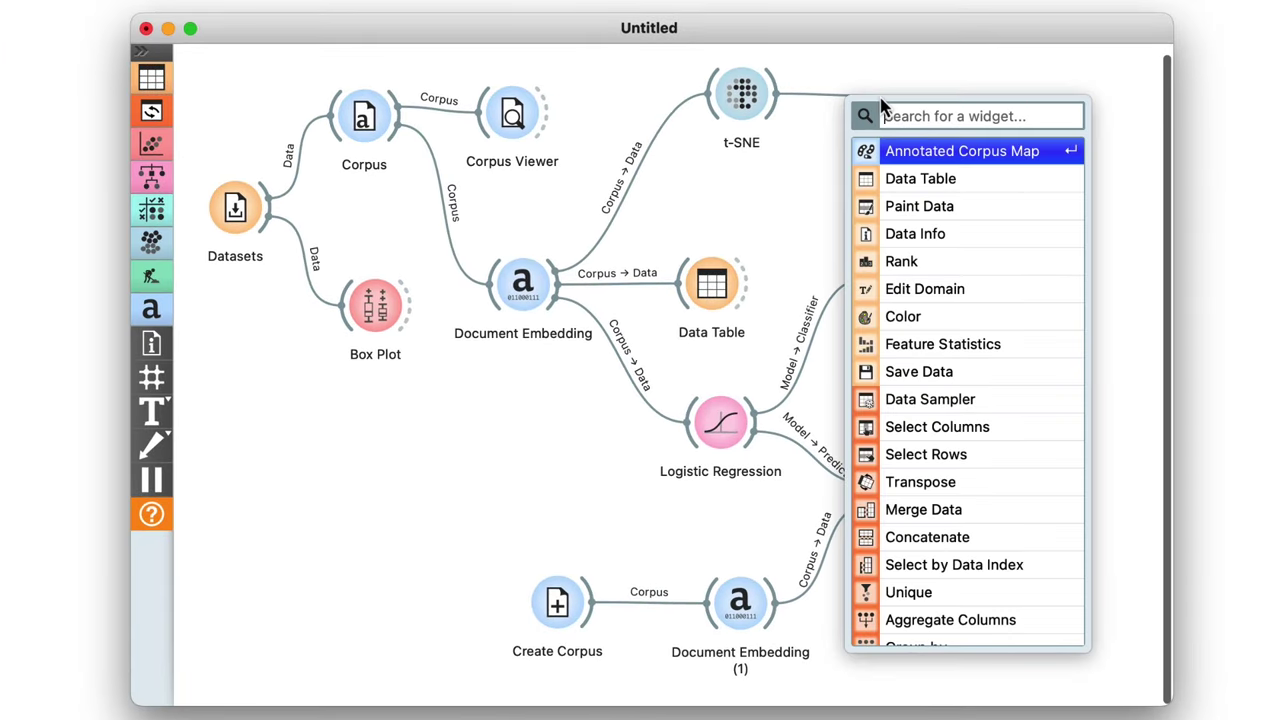
click(934, 154)
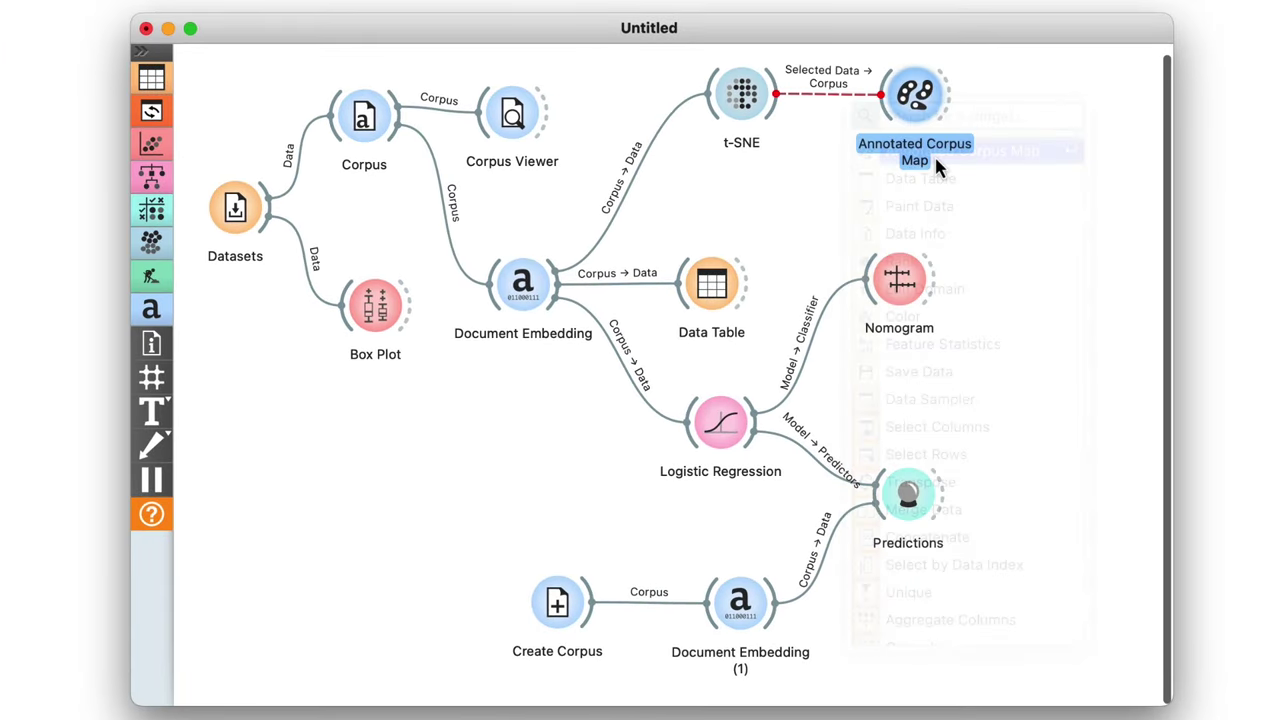
Step: Rewire the link so t-SNE's full Data feeds the map's Corpus instead of Selected Data
double_click(828, 100)
click(632, 318)
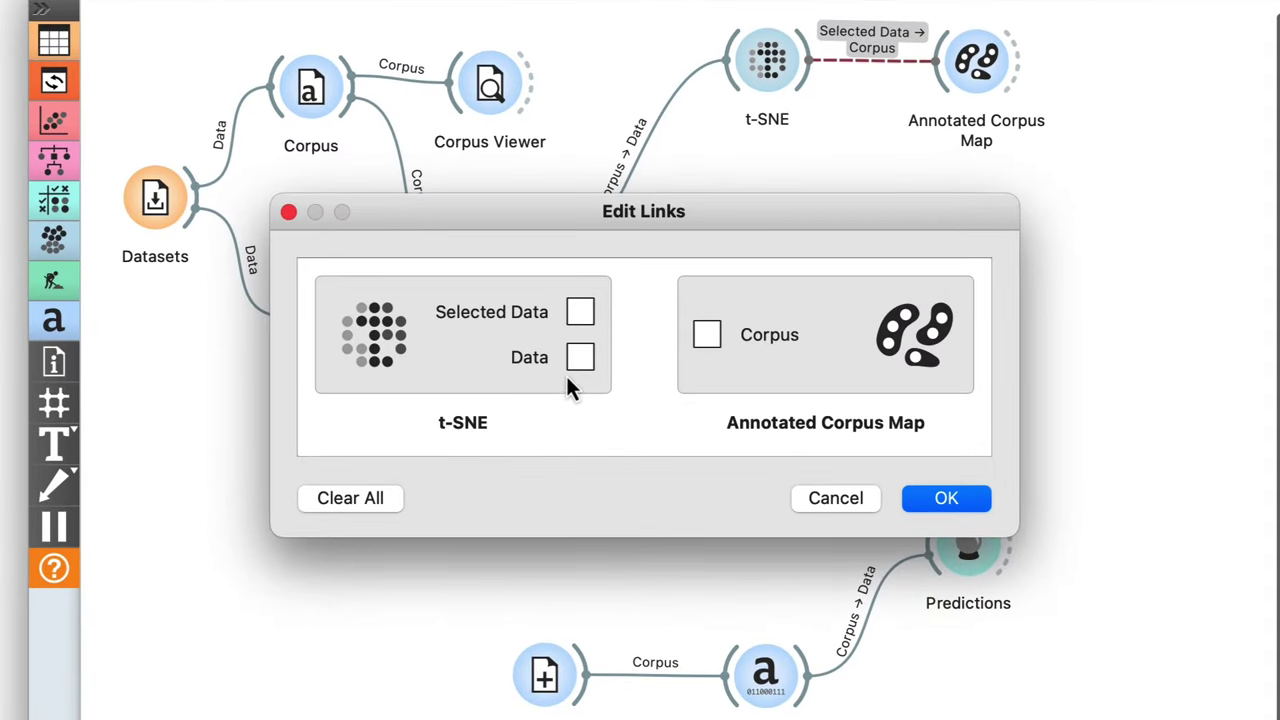
drag(575, 362, 712, 338)
click(972, 505)
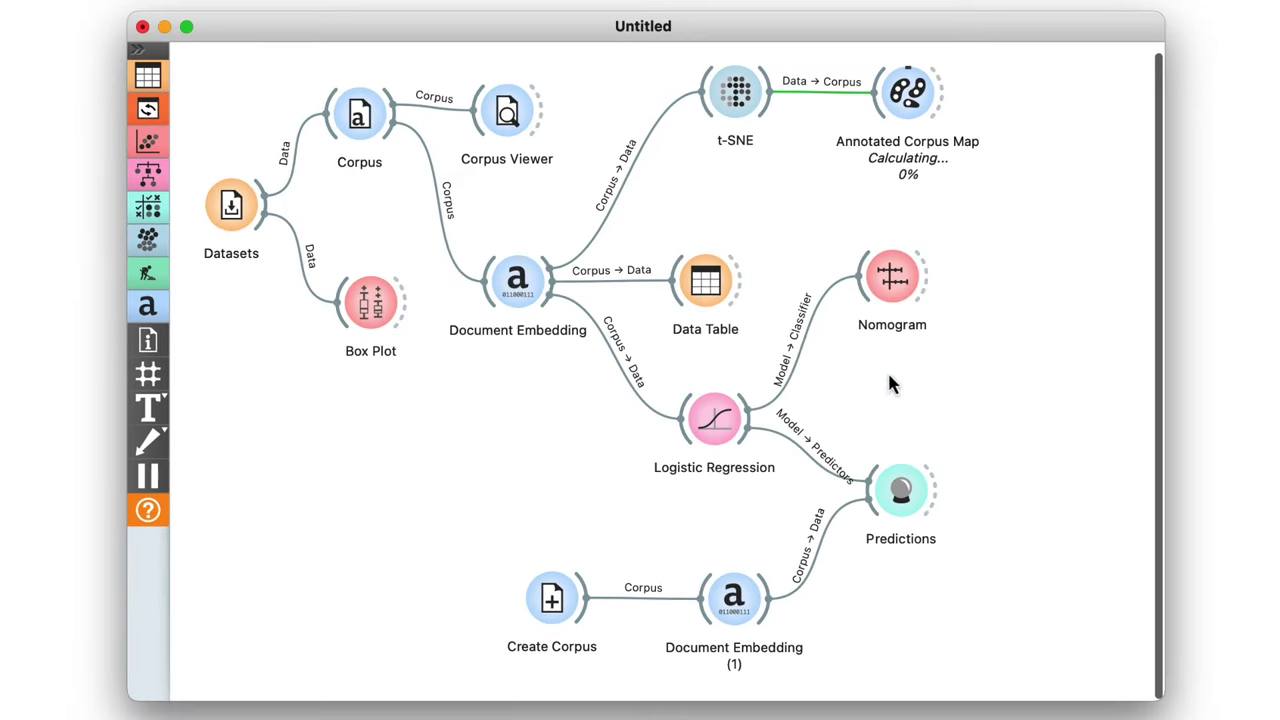
click(929, 108)
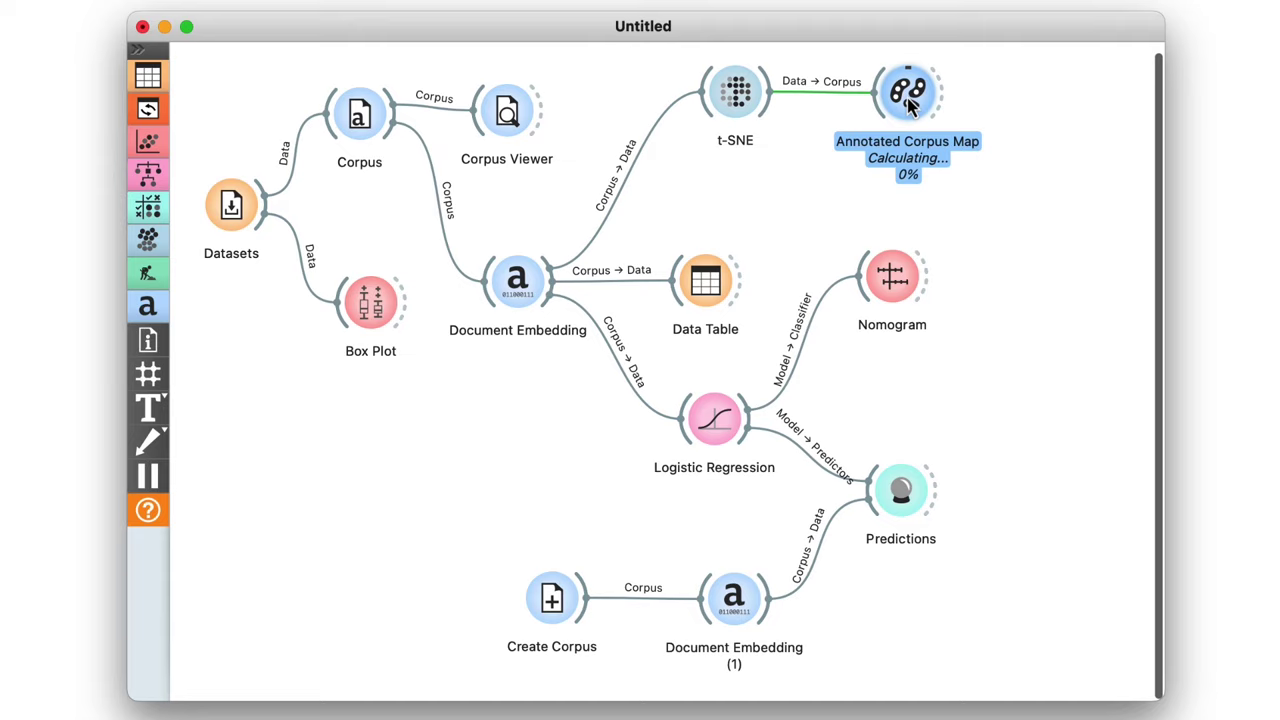
Step: Open the Annotated Corpus Map and annotate its clusters using Gaussian mixture models
double_click(908, 100)
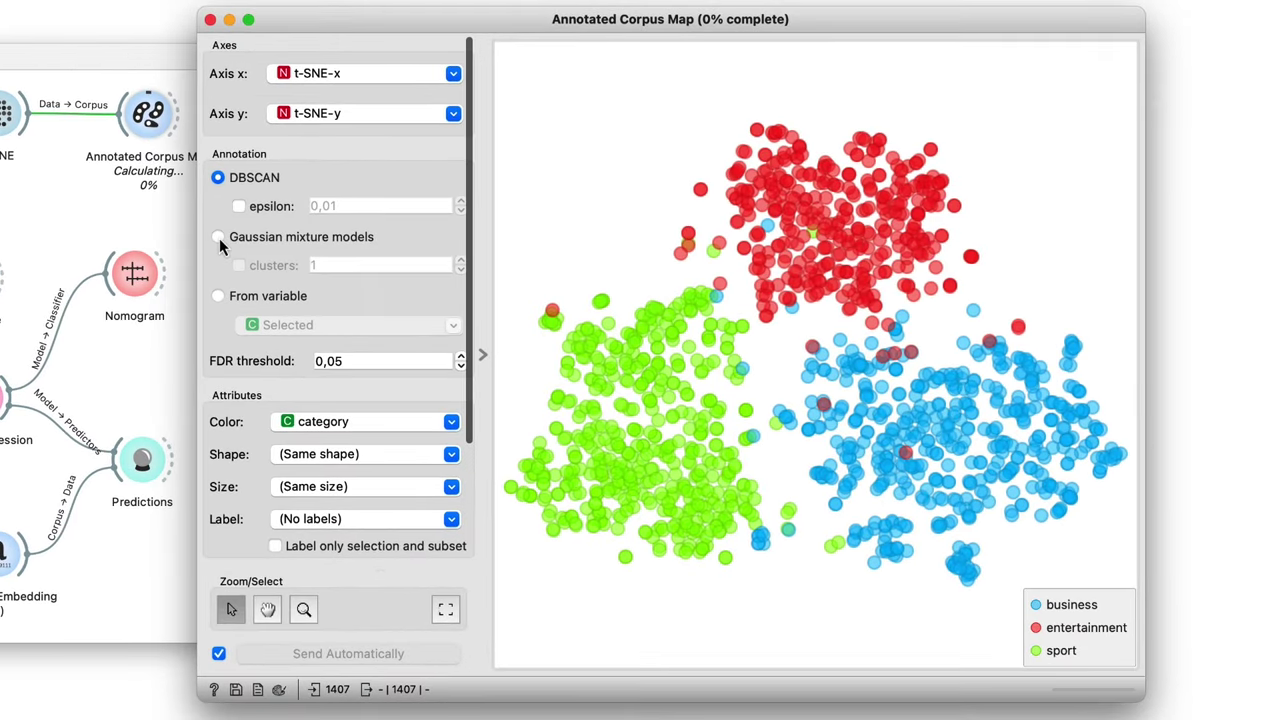
click(245, 236)
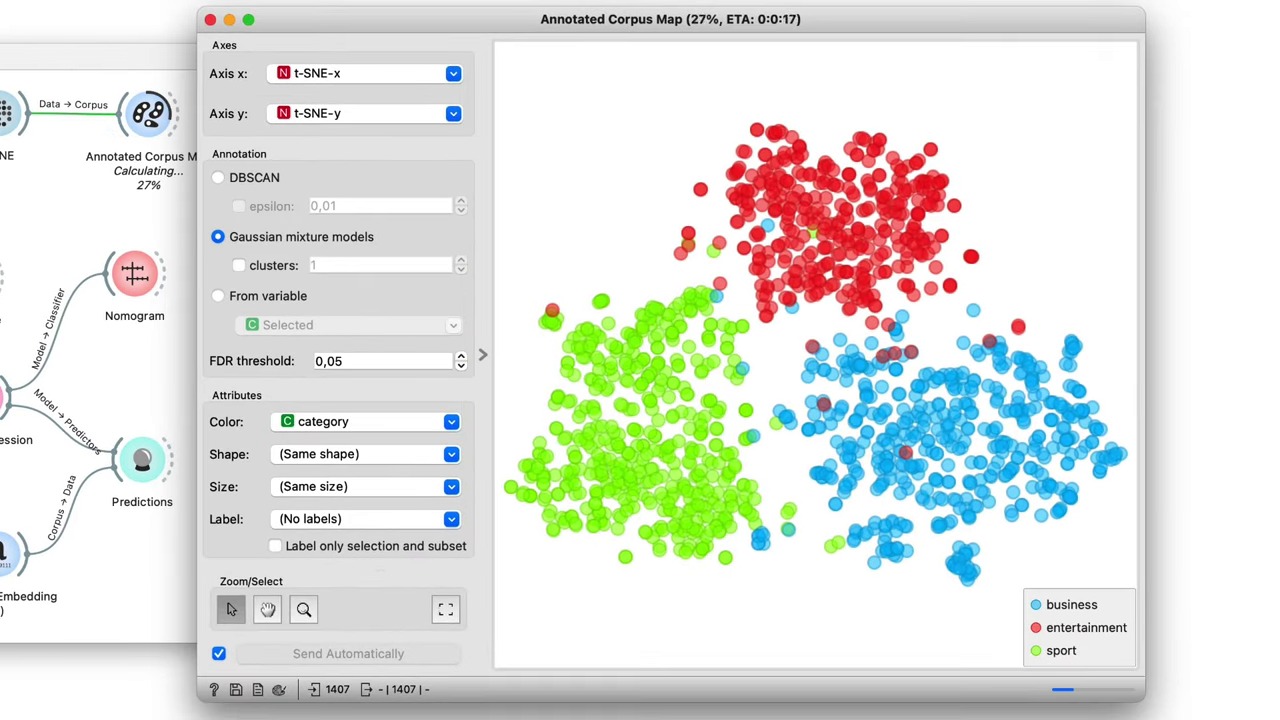